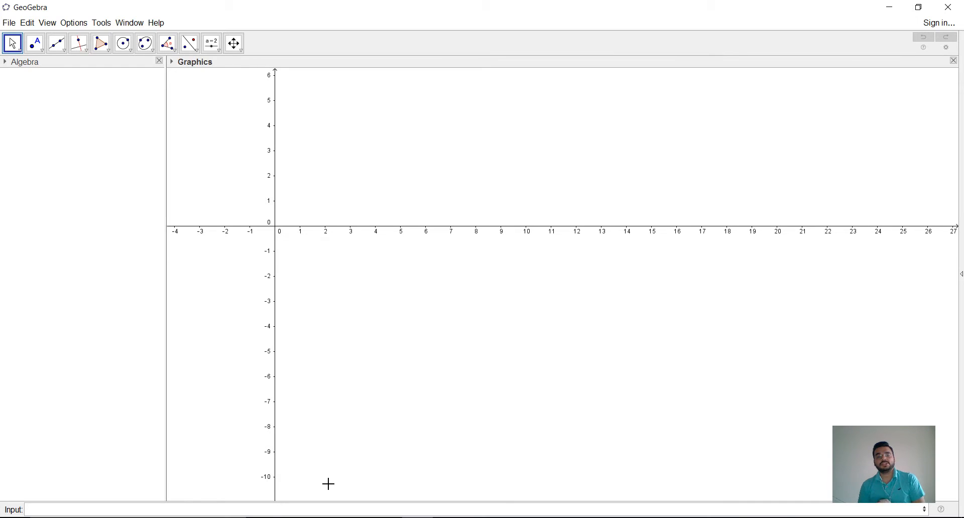
# Step: Create a number slider a ranging from -5 to 5 with an increment of 0.5 near the graph's upper-right corner
pyautogui.click(217, 49)
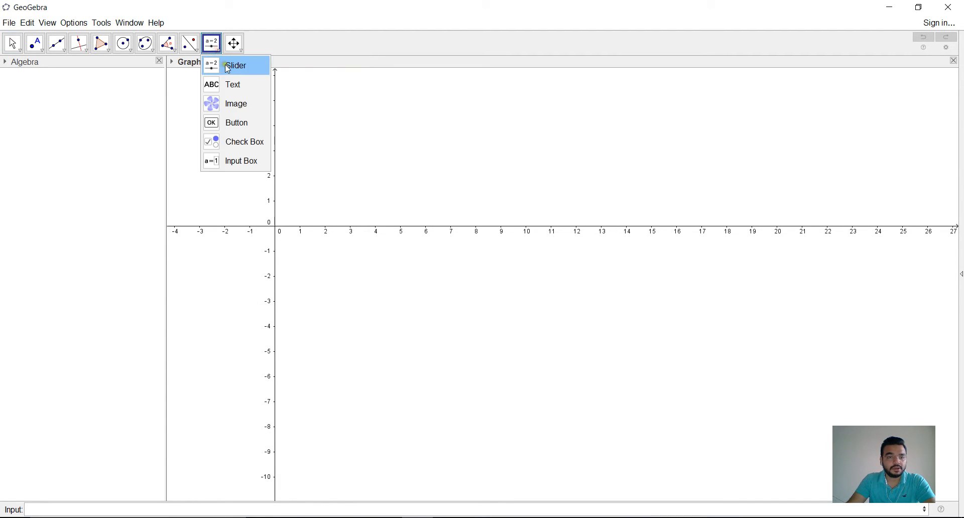
pyautogui.click(226, 65)
pyautogui.click(843, 77)
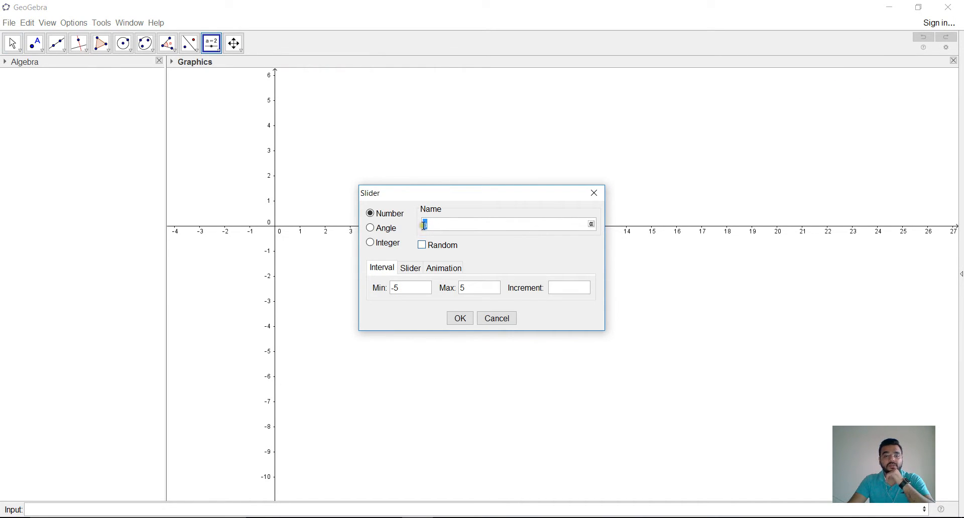
pyautogui.click(414, 286)
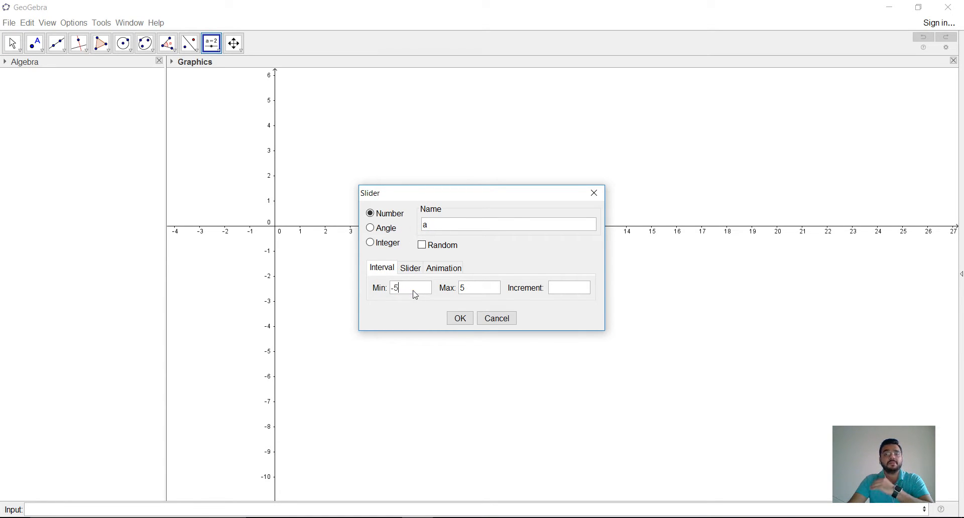
pyautogui.click(571, 290)
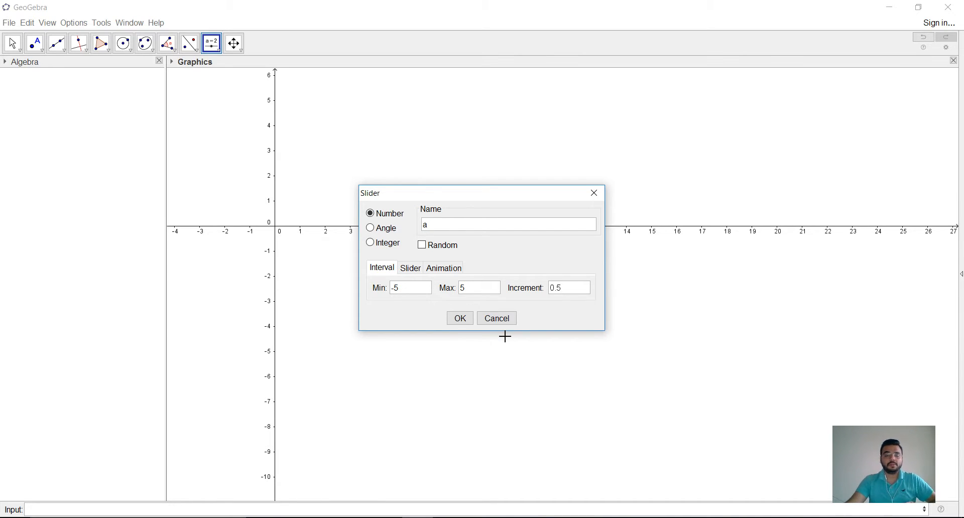
pyautogui.click(458, 319)
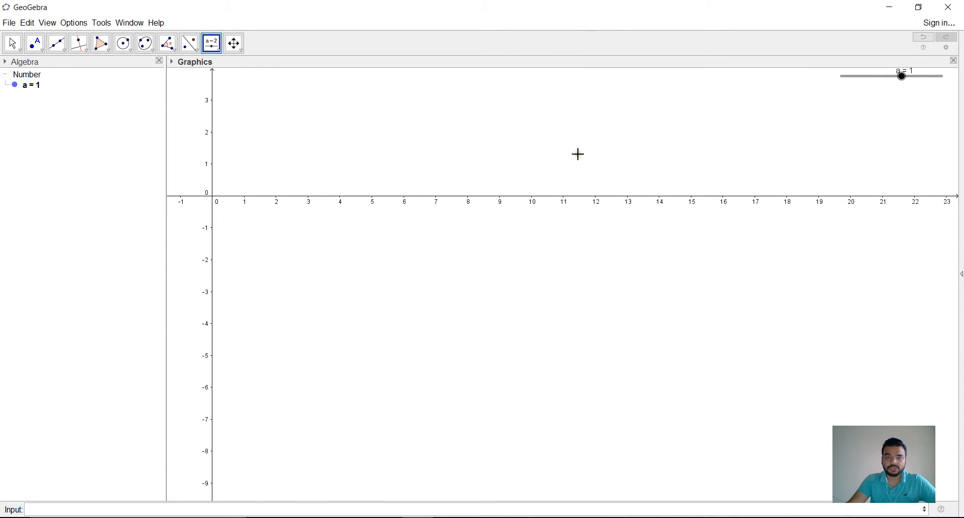
# Step: Move slider a to 0
pyautogui.click(12, 43)
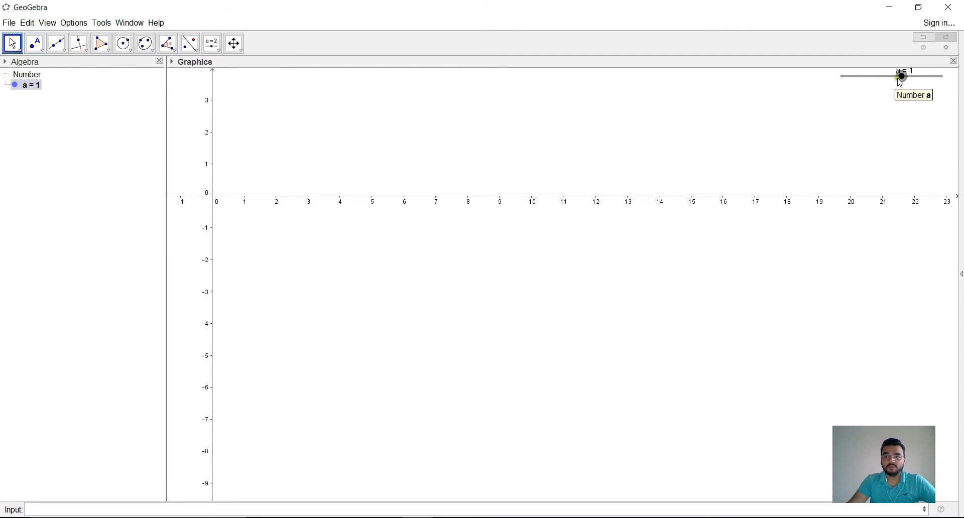
pyautogui.moveTo(899, 78)
pyautogui.mouseDown()
pyautogui.moveTo(936, 79)
pyautogui.moveTo(842, 81)
pyautogui.moveTo(893, 76)
pyautogui.mouseUp()
pyautogui.moveTo(428, 148); pyautogui.dragTo(452, 234)
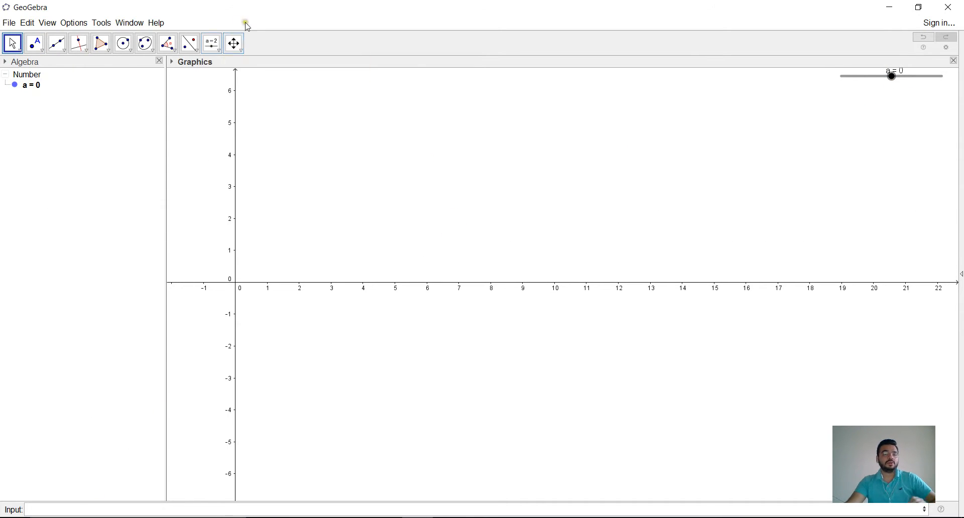
# Step: Add a number slider b ranging from -5 to 5 just below slider a
pyautogui.click(212, 44)
pyautogui.click(232, 64)
pyautogui.click(888, 91)
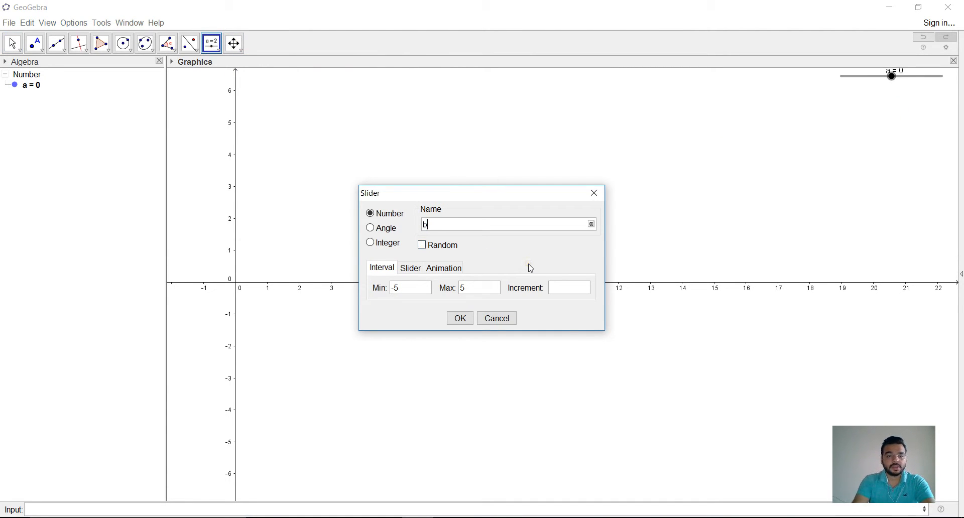
pyautogui.press('Return')
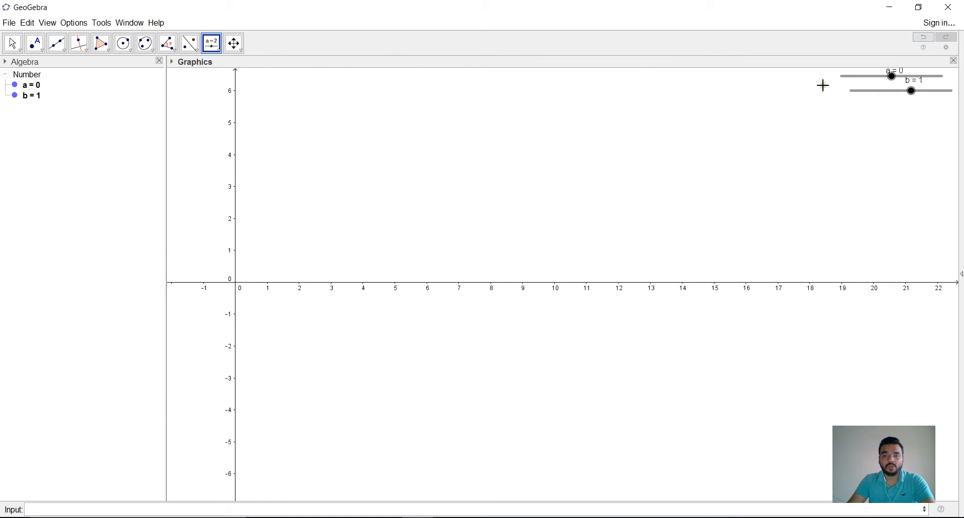
# Step: Plot the line y=ax+b controlled by the two sliders
pyautogui.click(43, 510)
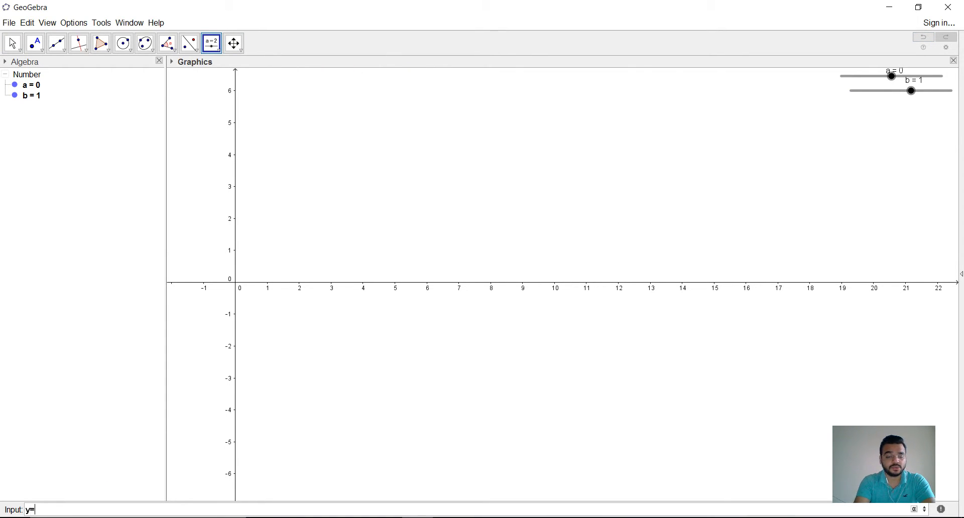
pyautogui.write('y=ax+b')
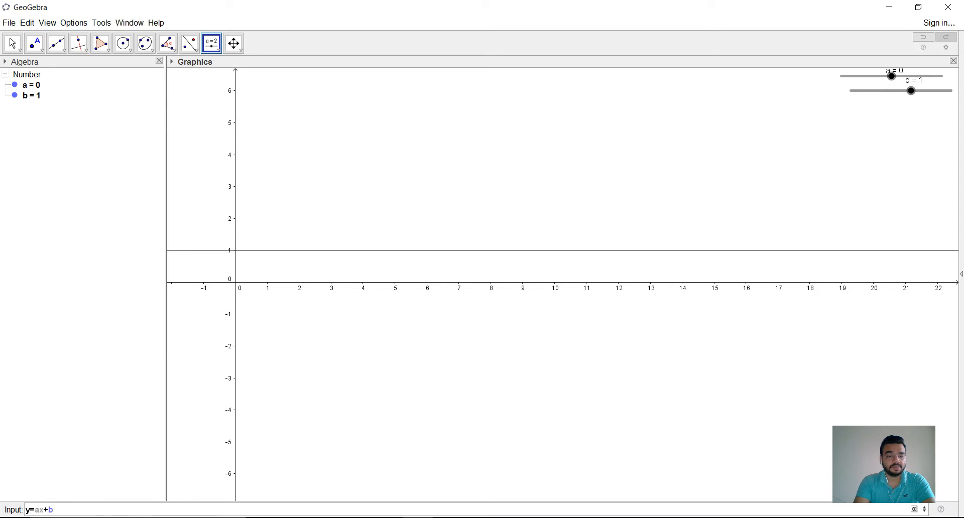
pyautogui.press('Return')
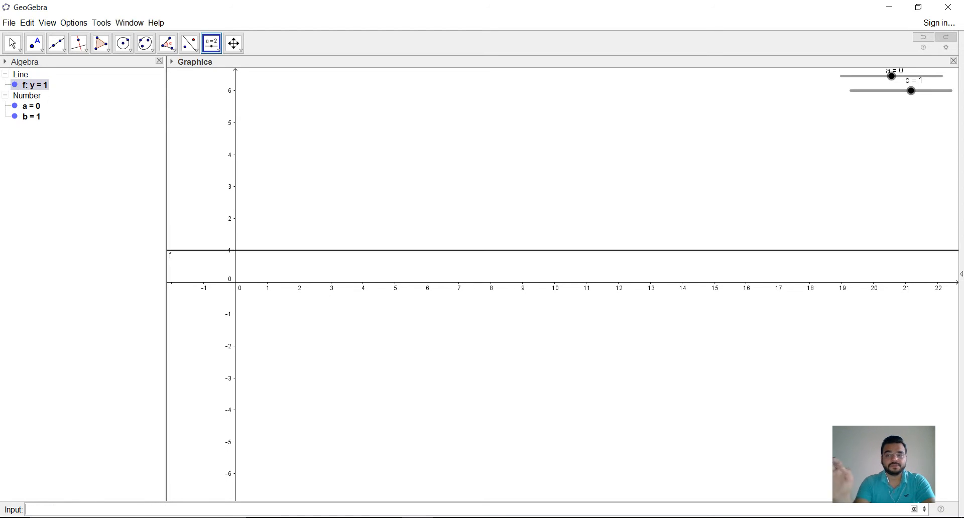
# Step: Set the parameter a to 1 and the parameter b to 3 in the list of numbers
pyautogui.doubleClick(36, 110)
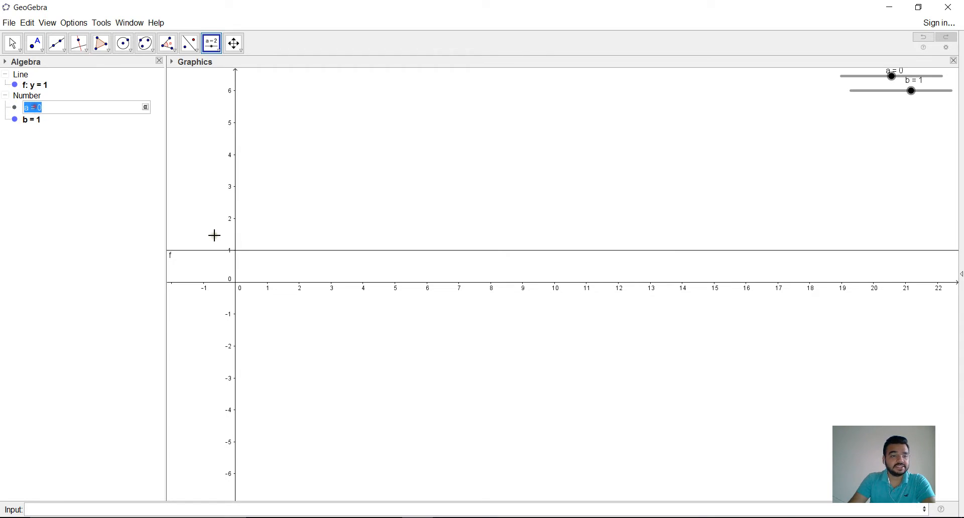
pyautogui.write('1')
pyautogui.press('Return')
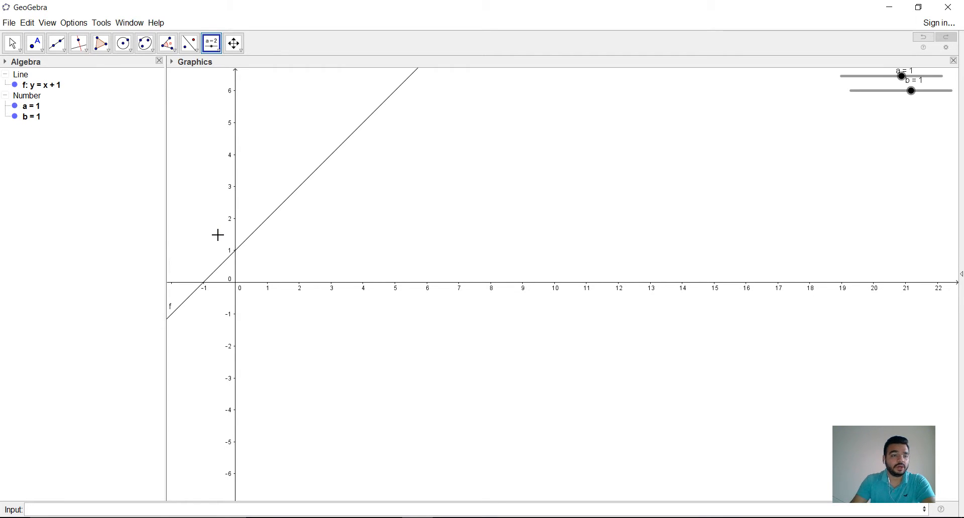
pyautogui.doubleClick(39, 119)
pyautogui.click(50, 124)
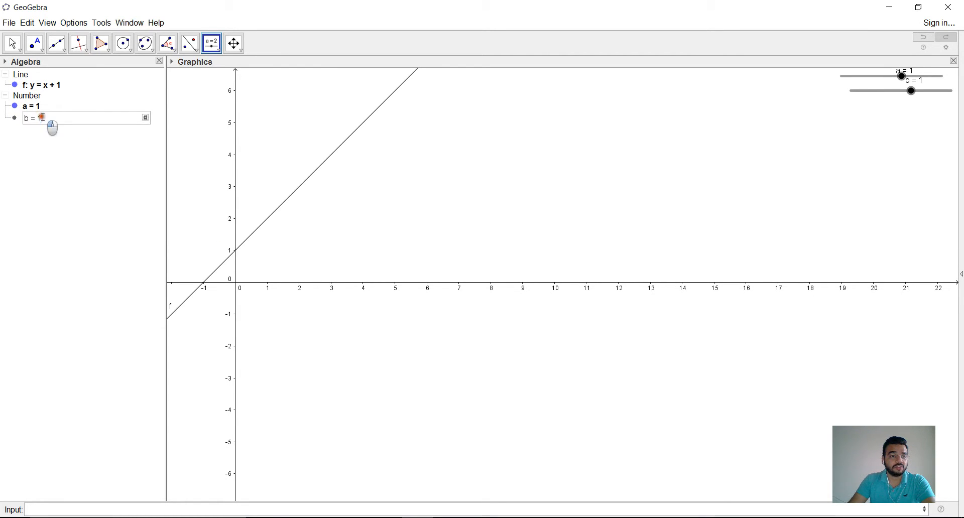
pyautogui.write('3')
pyautogui.press('Return')
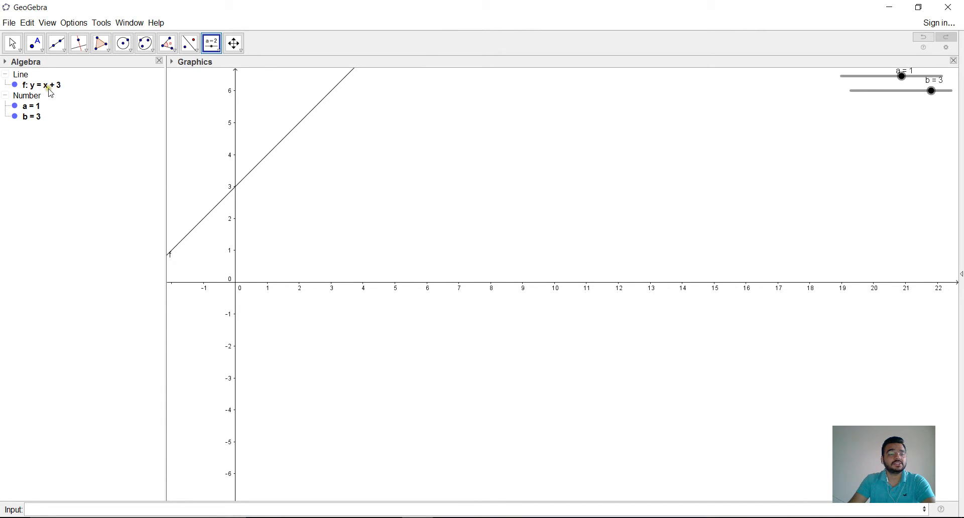
pyautogui.click(360, 210)
pyautogui.click(234, 44)
pyautogui.moveTo(244, 119); pyautogui.dragTo(379, 190)
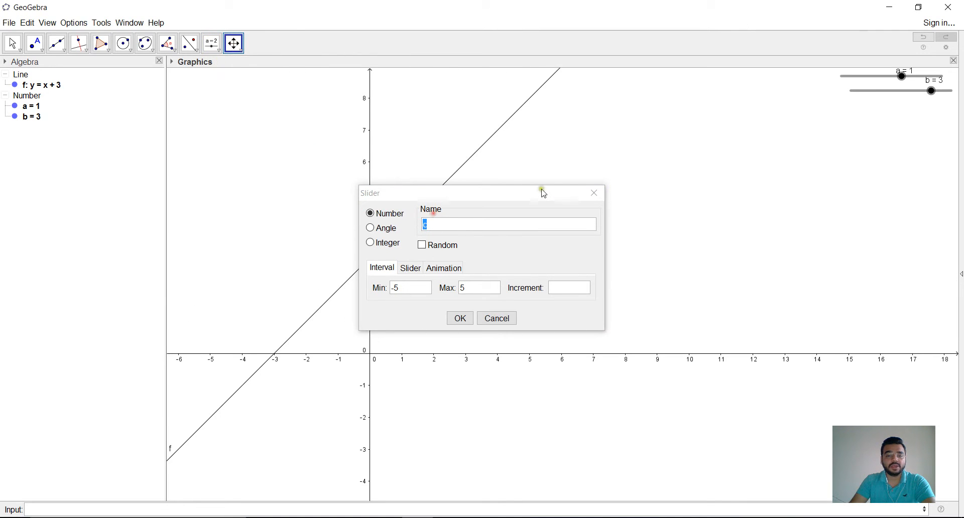
pyautogui.click(595, 194)
pyautogui.press('Escape')
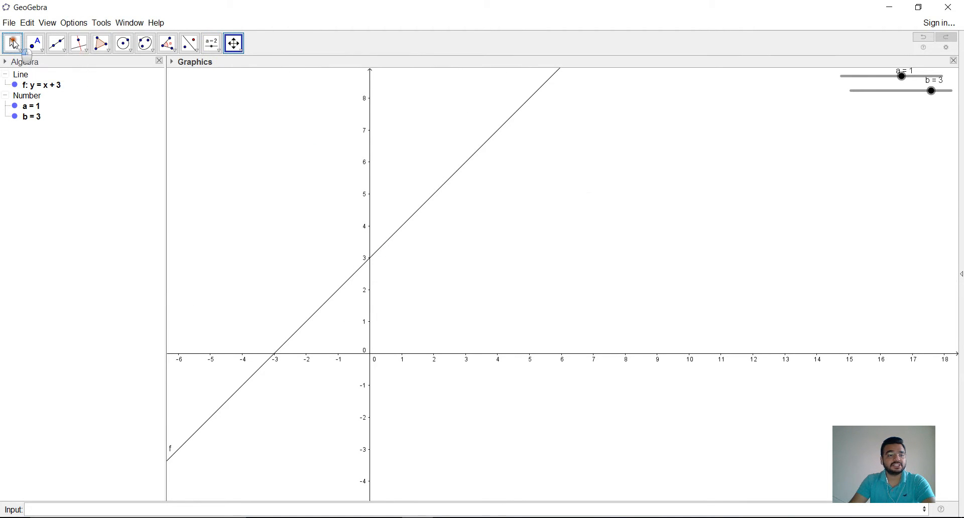
# Step: Vary slider a to change the slope of the line, leaving it at 0.5
pyautogui.click(907, 79)
pyautogui.moveTo(909, 80)
pyautogui.mouseDown()
pyautogui.moveTo(878, 83)
pyautogui.moveTo(907, 90)
pyautogui.moveTo(897, 91)
pyautogui.mouseUp()
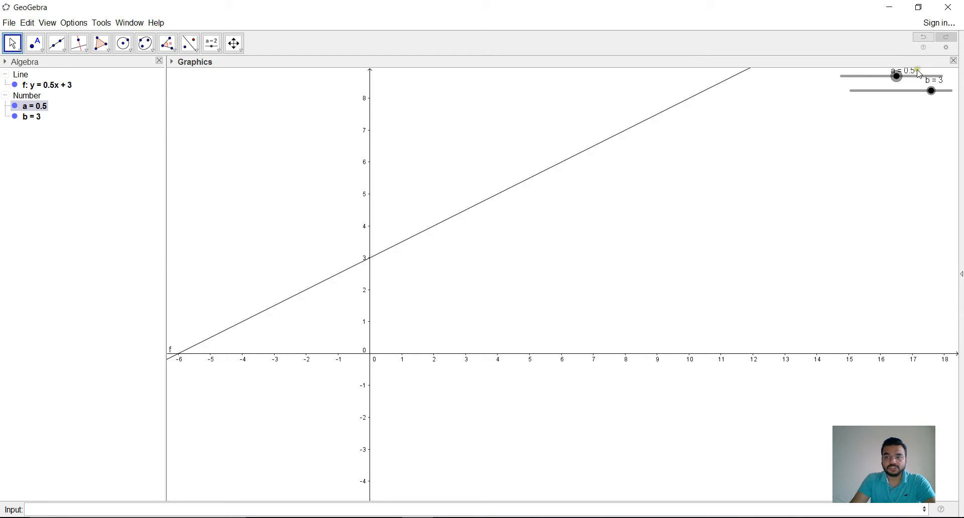
pyautogui.moveTo(899, 78)
pyautogui.mouseDown()
pyautogui.moveTo(920, 83)
pyautogui.moveTo(900, 83)
pyautogui.mouseUp()
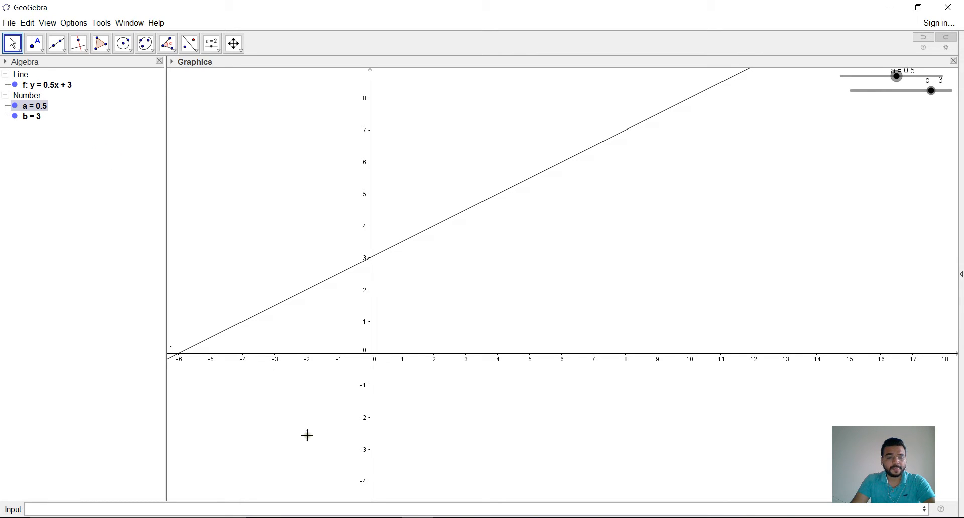
# Step: Switch to the Word document nimblelearn.docx and read the general equation of a sine function
pyautogui.hotkey('alt', 'Tab')
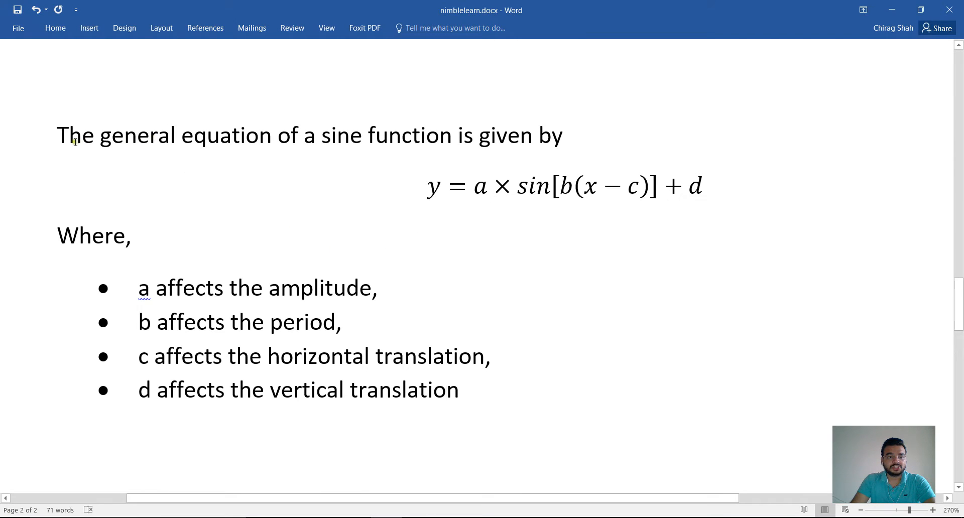
pyautogui.moveTo(58, 133); pyautogui.dragTo(544, 116)
pyautogui.click(460, 186)
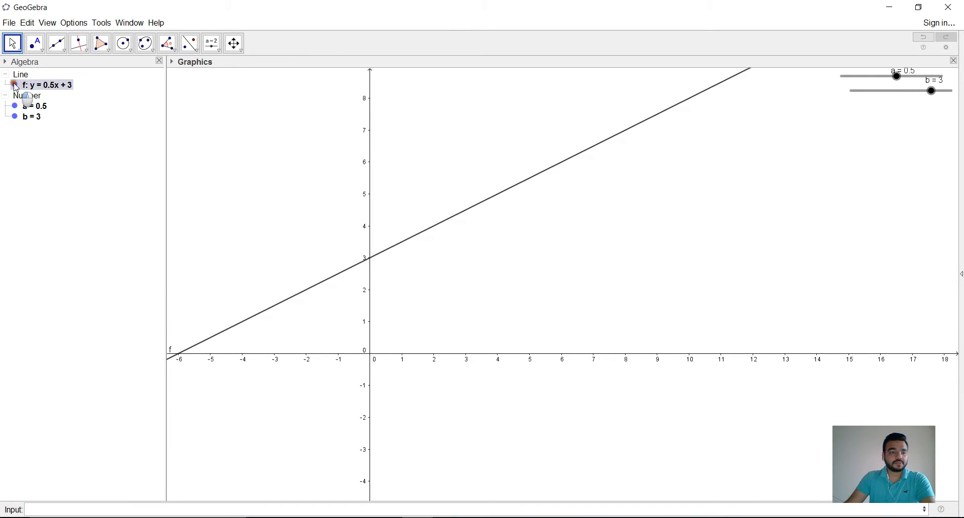
# Step: Hide the line f and add a number slider c ranging from -5 to 5 below slider b
pyautogui.click(15, 85)
pyautogui.click(222, 51)
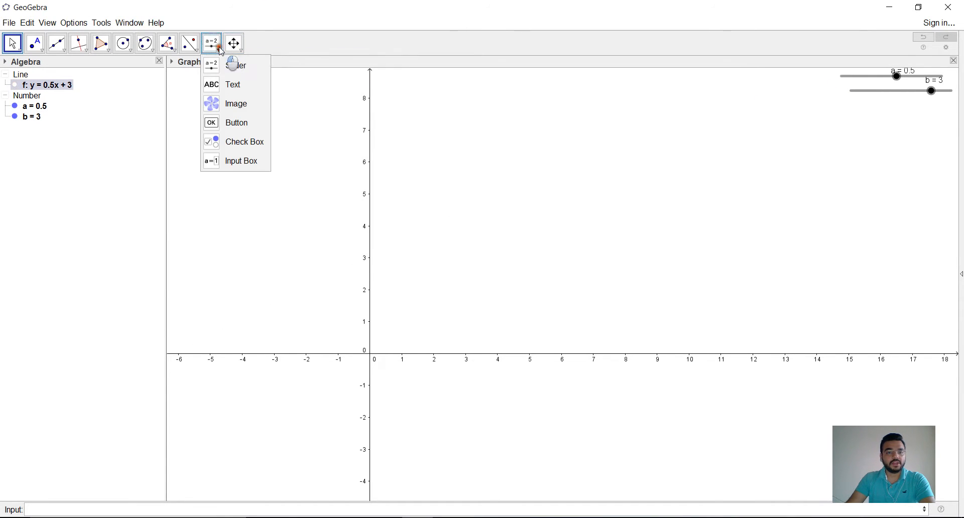
pyautogui.click(233, 64)
pyautogui.click(876, 112)
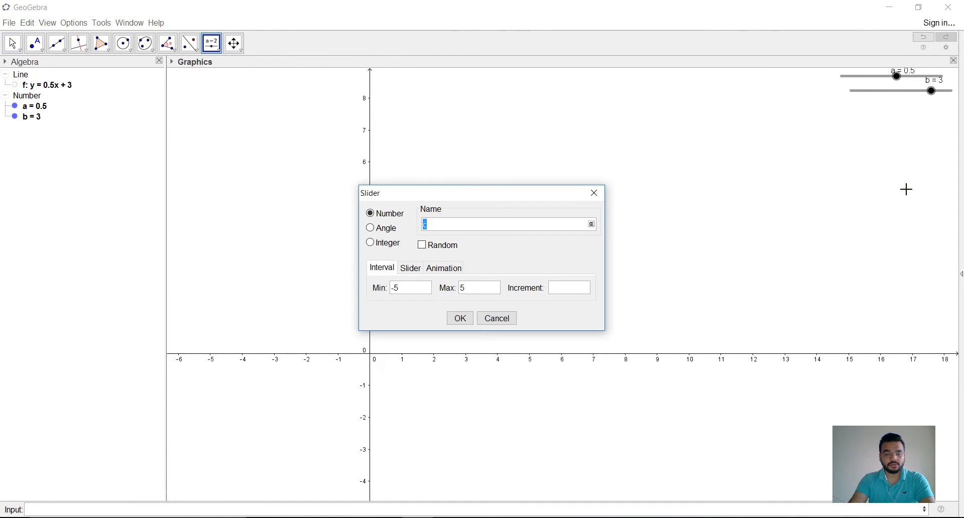
pyautogui.press('Return')
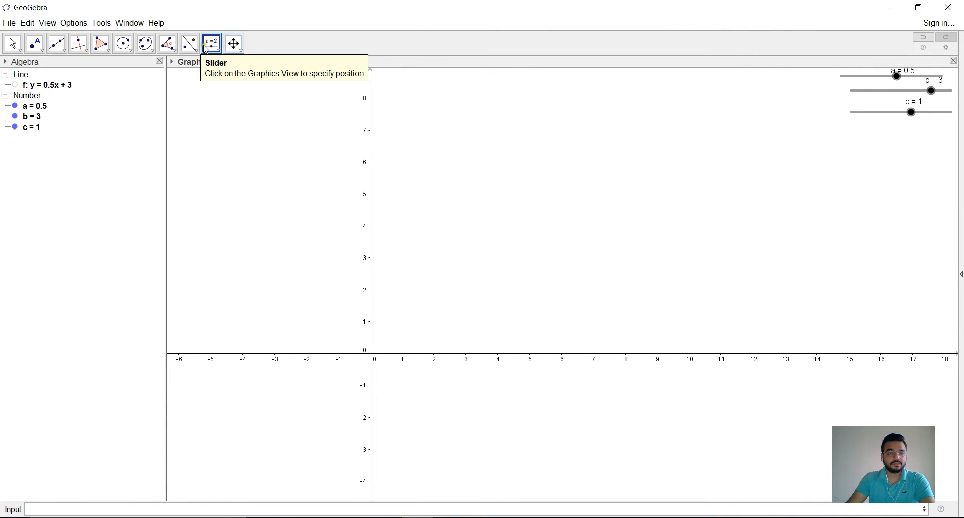
# Step: Add another number slider named d below slider c
pyautogui.click(219, 51)
pyautogui.click(231, 64)
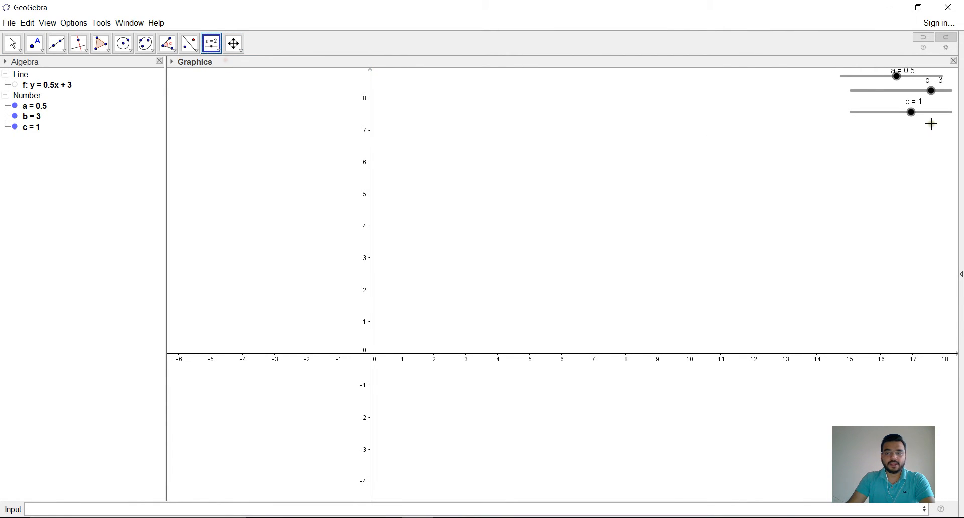
pyautogui.click(906, 134)
pyautogui.press('Return')
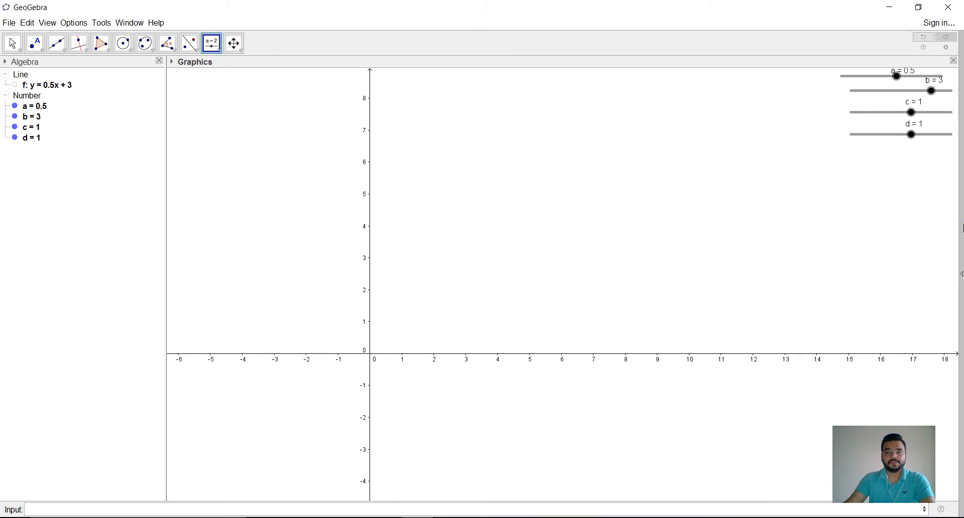
# Step: Plot the sine function y=a*sin(b(x-c))+d using the four sliders
pyautogui.click(88, 509)
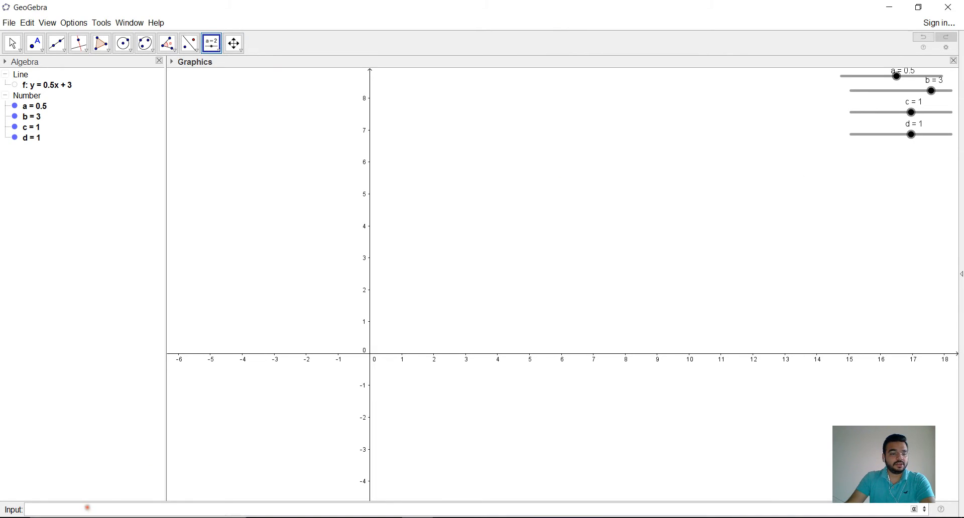
pyautogui.write('y=')
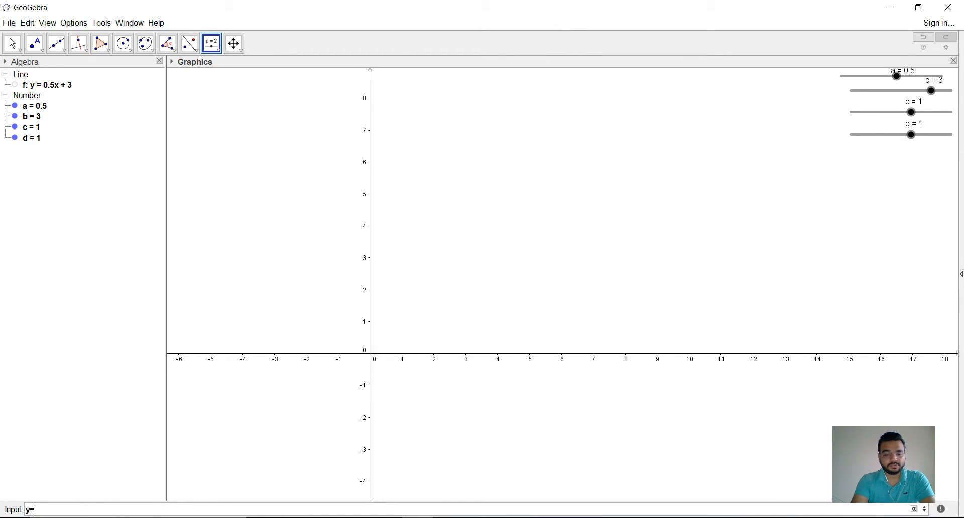
pyautogui.write('a')
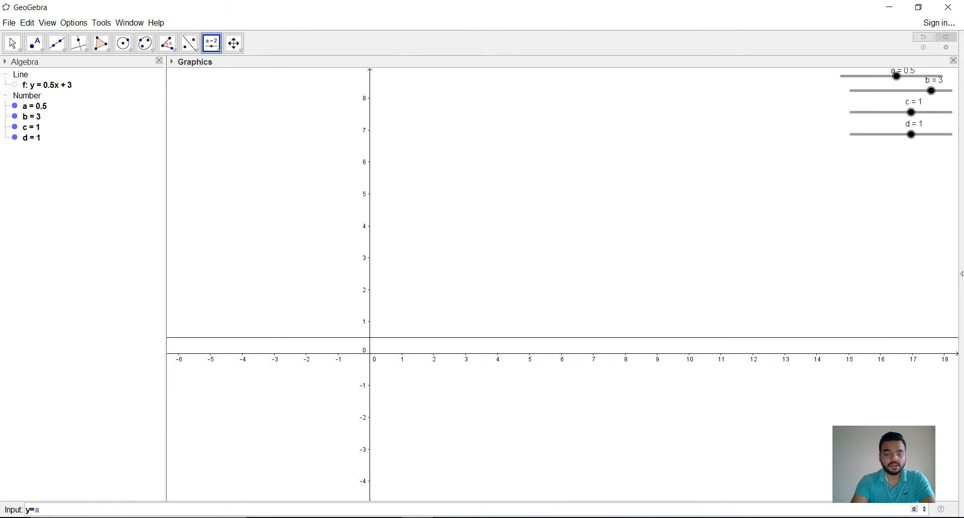
pyautogui.write('*sin(')
pyautogui.write('b(x-c')
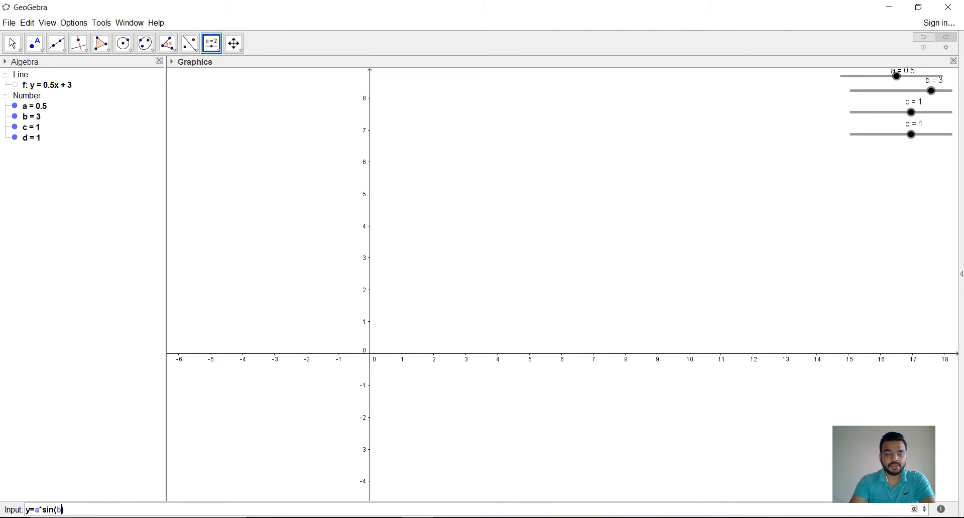
pyautogui.write('))')
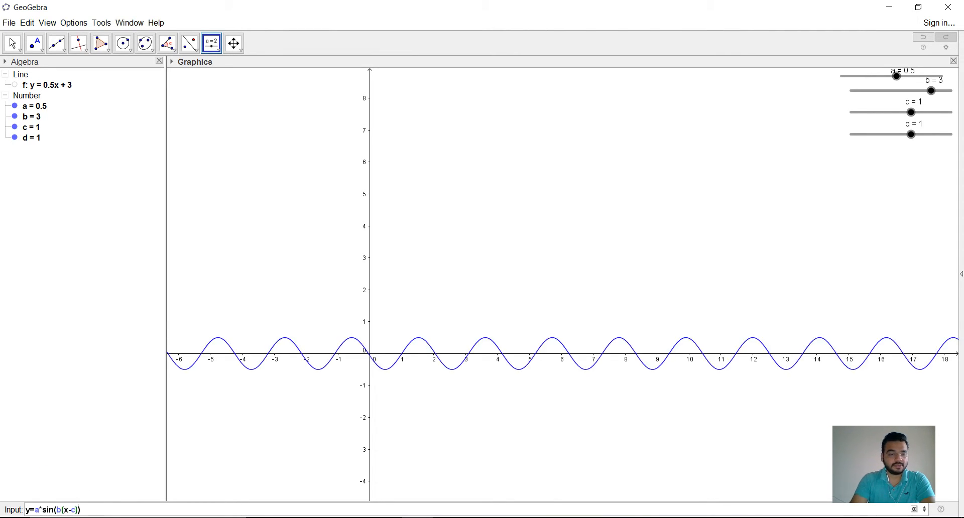
pyautogui.write('+d')
pyautogui.press('Return')
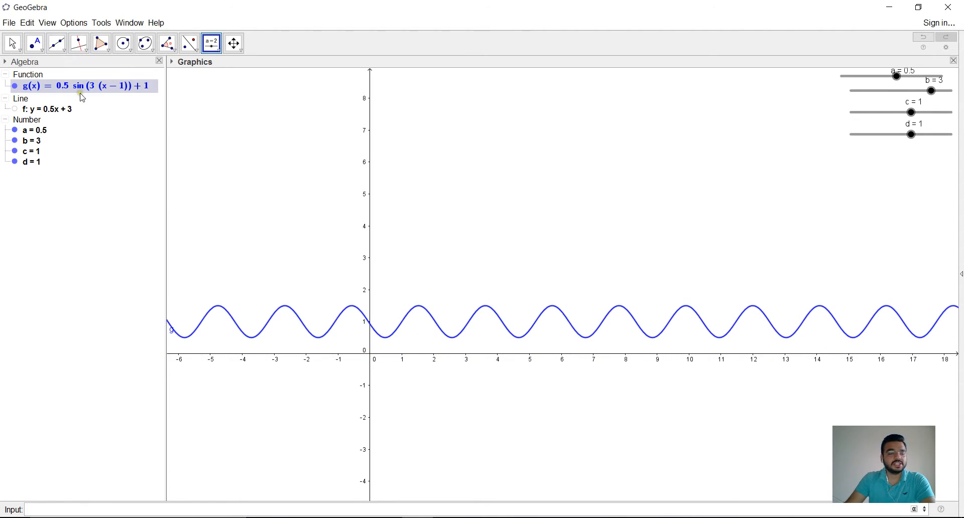
# Step: Set the amplitude parameter a of the sine function to 1
pyautogui.click(50, 130)
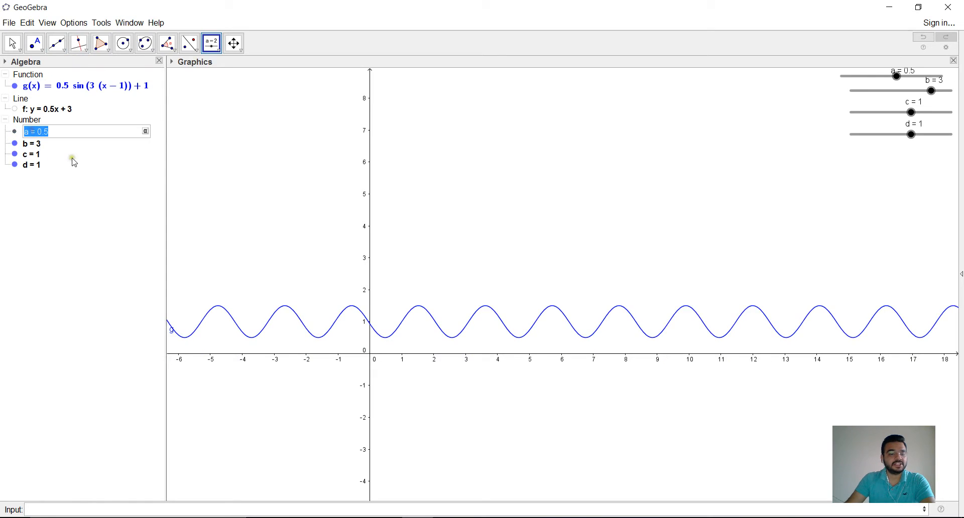
pyautogui.write('1')
pyautogui.press('Return')
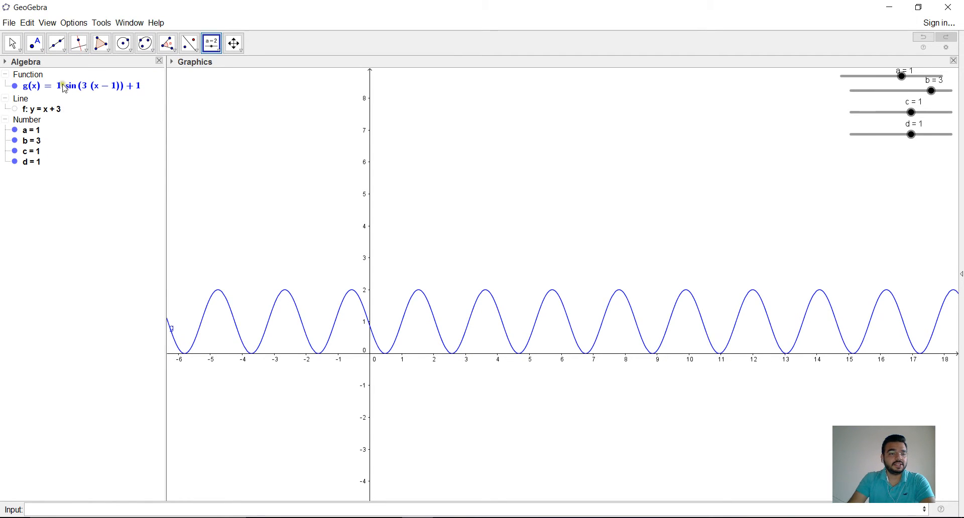
# Step: Set the parameter b of the sine function to 1
pyautogui.click(33, 143)
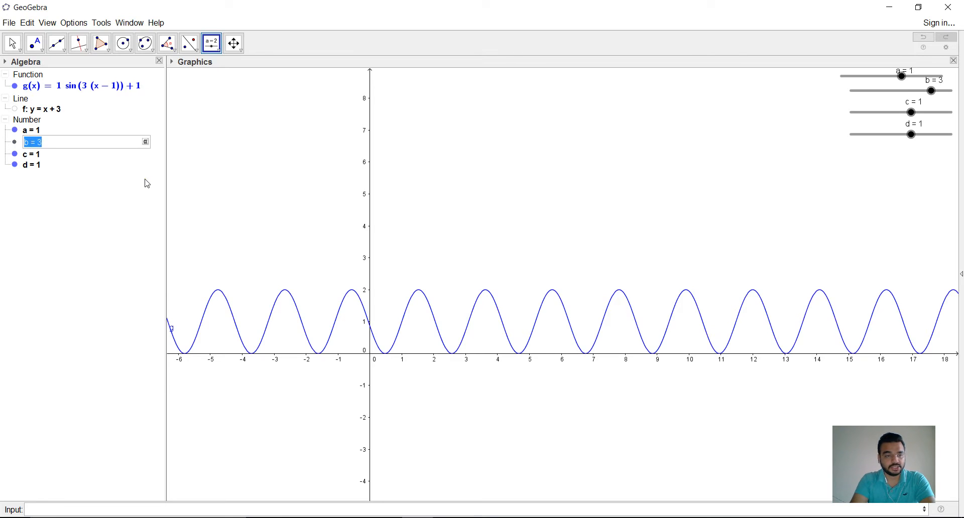
pyautogui.write('1')
pyautogui.press('Return')
# Step: Set the parameters c and d of the sine function to 0
pyautogui.click(31, 152)
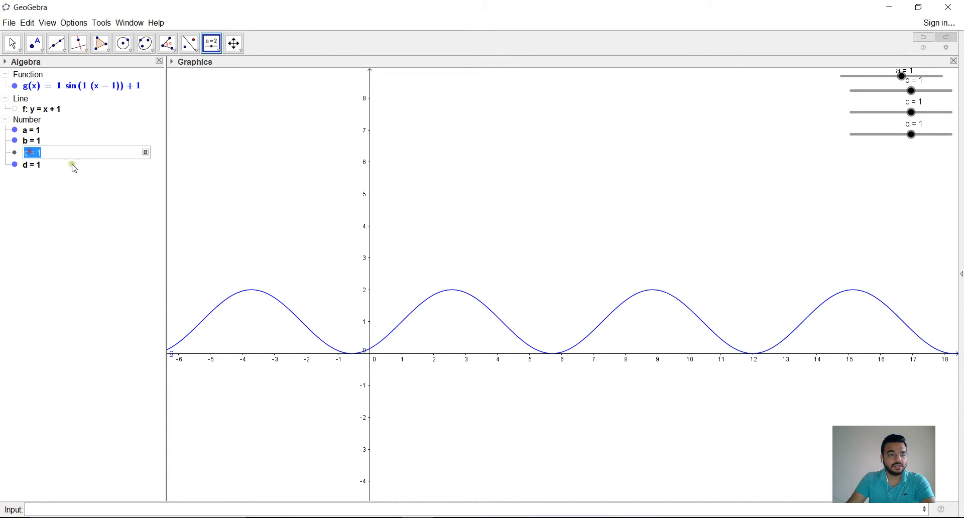
pyautogui.write('0')
pyautogui.press('Return')
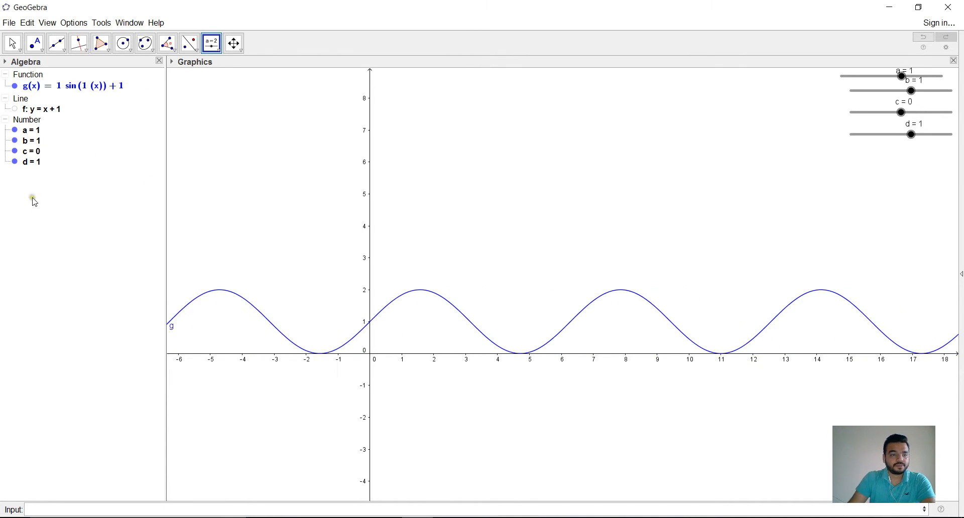
pyautogui.click(34, 165)
pyautogui.write('0')
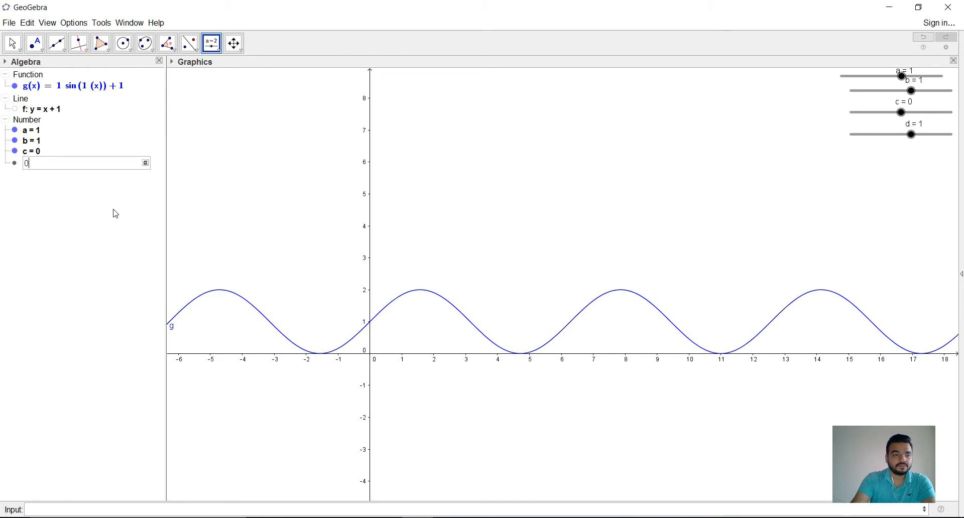
pyautogui.press('Return')
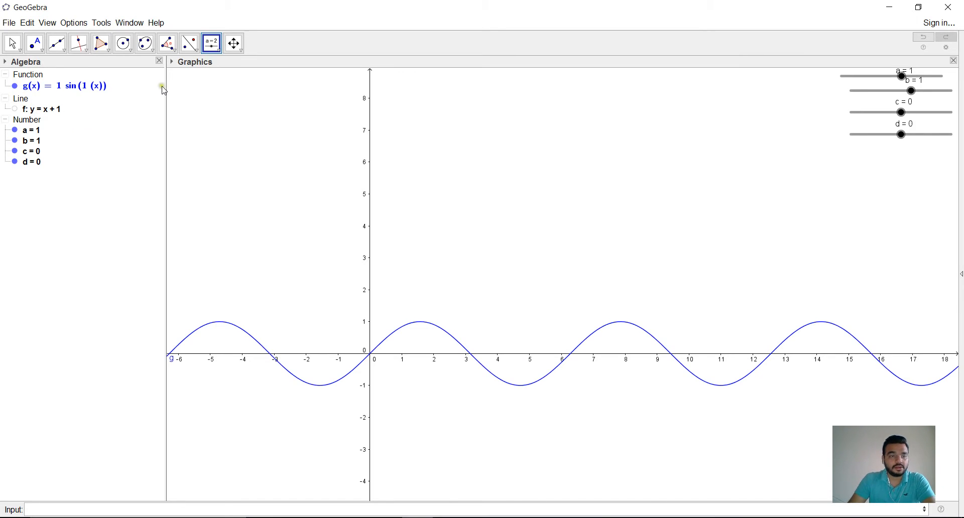
# Step: Check the general sine equation in Word, and in GeoGebra vary the amplitude with slider a up to 3.5 and down to 0.5
pyautogui.hotkey('alt', 'Tab')
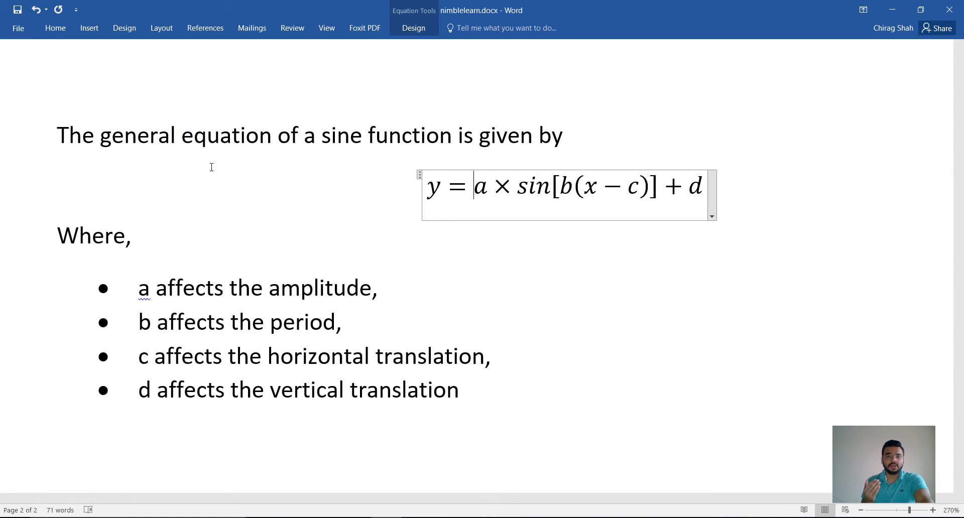
pyautogui.hotkey('alt', 'Tab')
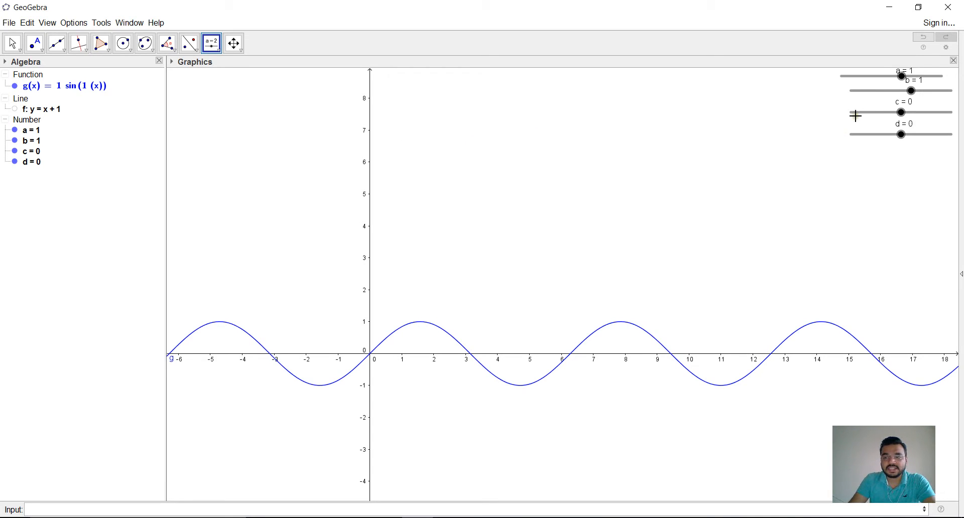
pyautogui.click(14, 44)
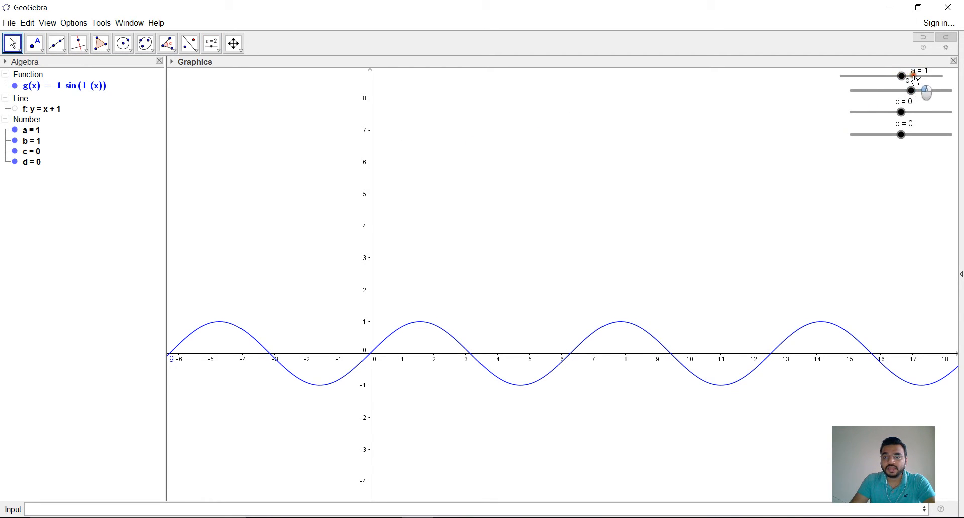
pyautogui.moveTo(903, 77); pyautogui.dragTo(928, 88)
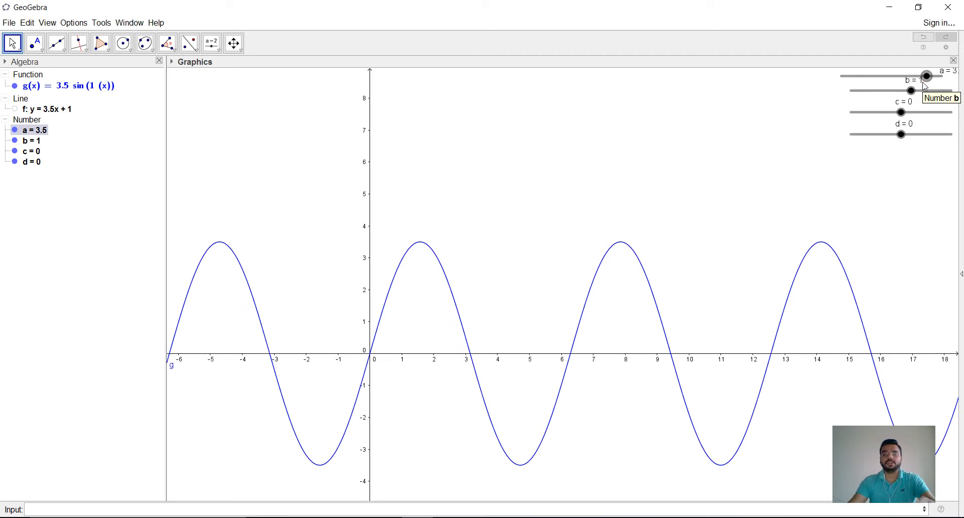
pyautogui.moveTo(927, 82); pyautogui.dragTo(899, 87)
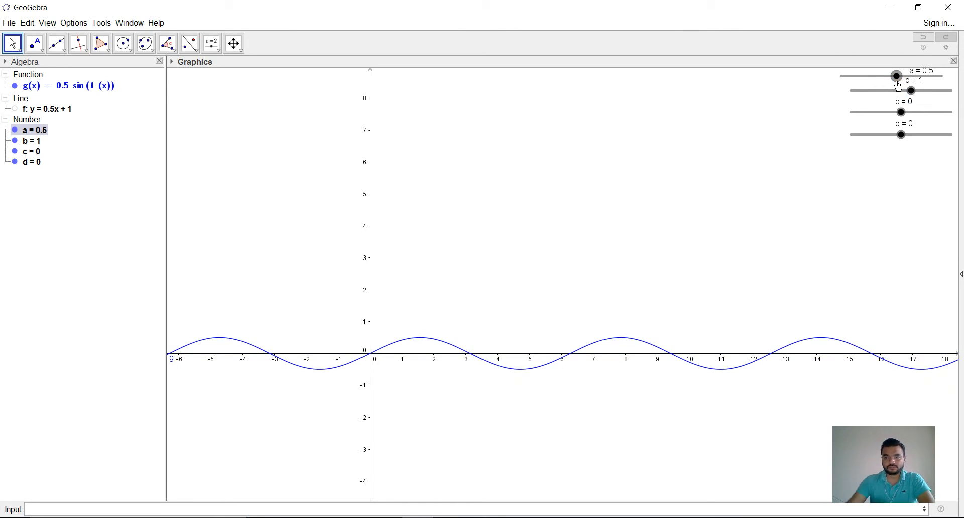
# Step: Switch to the Word document, highlight the line on b affecting the period, and return to GeoGebra
pyautogui.click(890, 8)
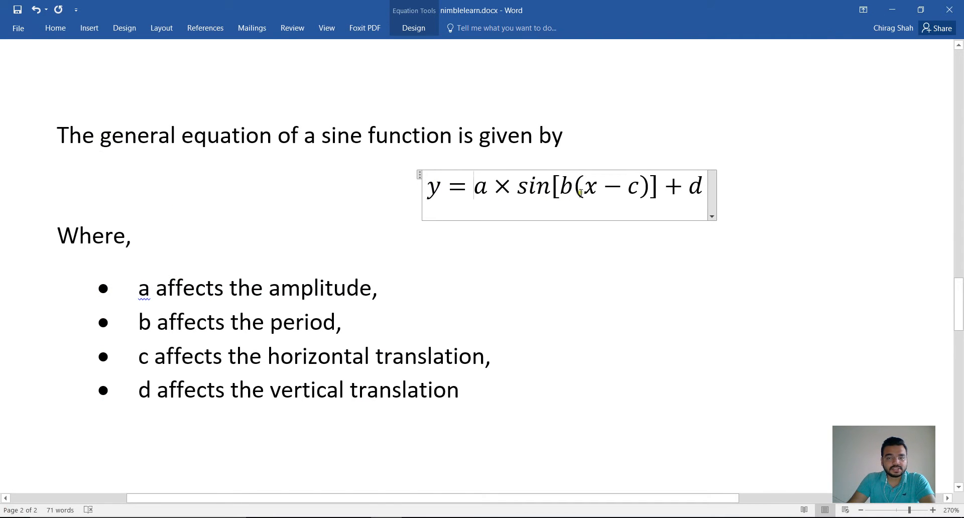
pyautogui.moveTo(138, 324); pyautogui.dragTo(345, 327)
pyautogui.click(366, 338)
pyautogui.hotkey('alt', 'Tab')
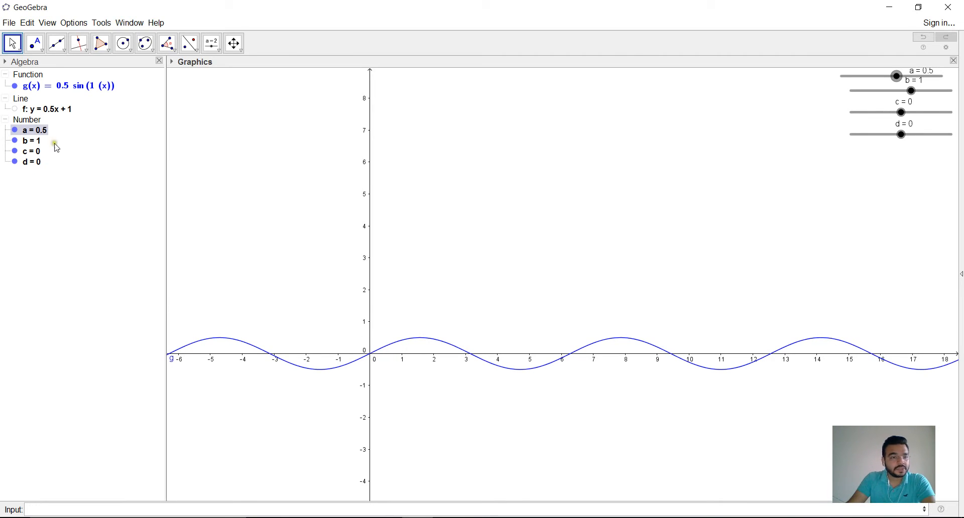
# Step: Set the amplitude parameter a back to 1
pyautogui.doubleClick(44, 130)
pyautogui.write('1')
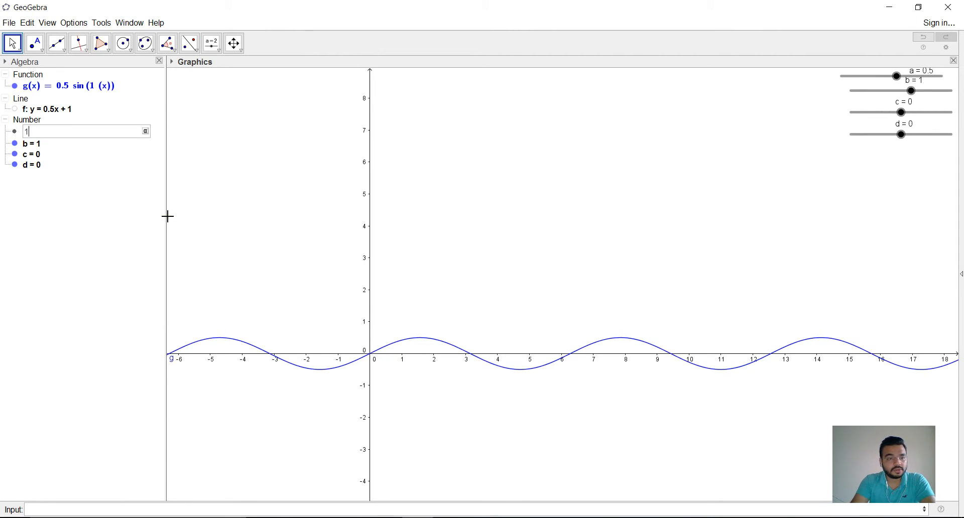
pyautogui.press('Return')
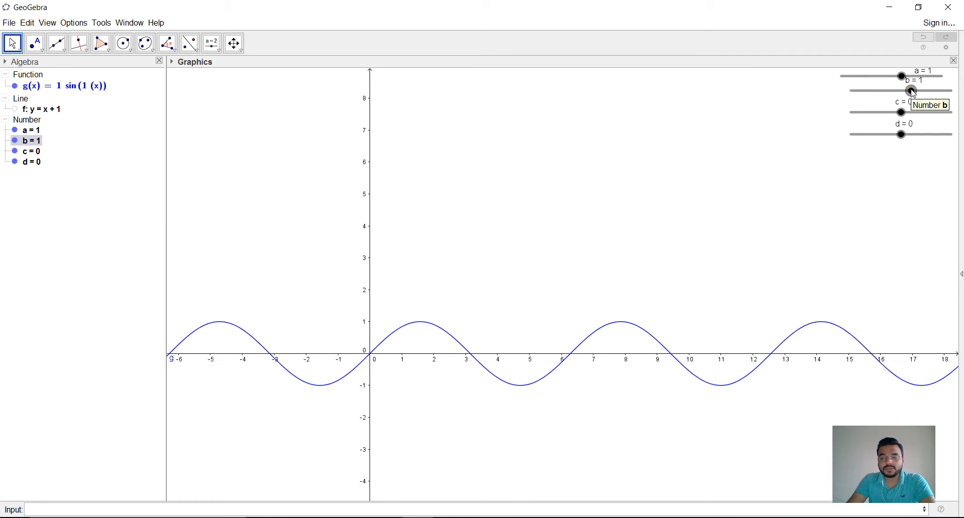
# Step: Vary the period with slider b, ending at 1.35, and compare with the general sine equation in Word
pyautogui.moveTo(911, 91); pyautogui.dragTo(917, 112)
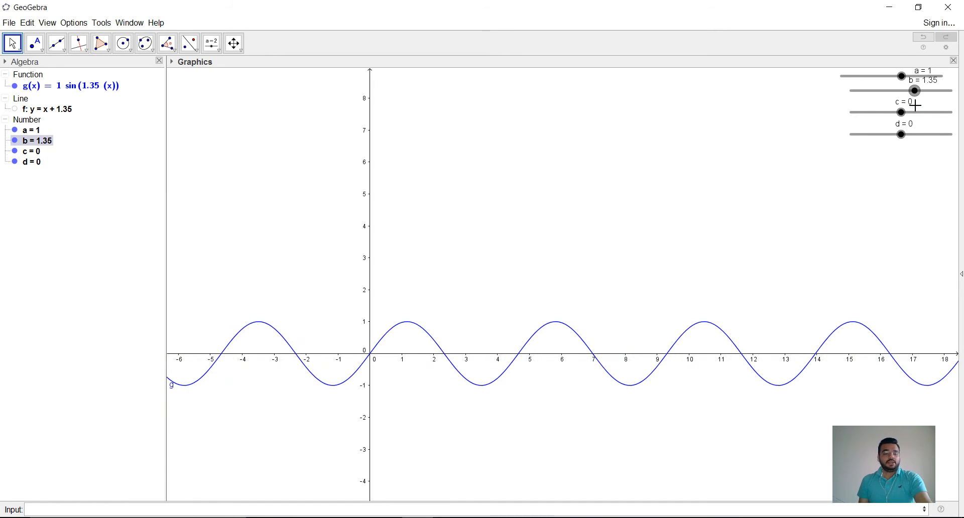
pyautogui.hotkey('alt', 'Tab')
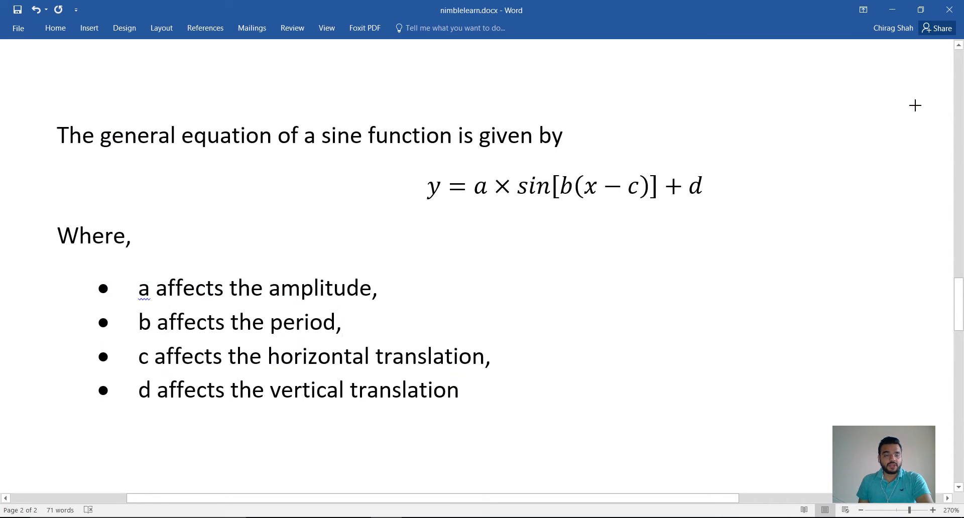
pyautogui.hotkey('alt', 'Tab')
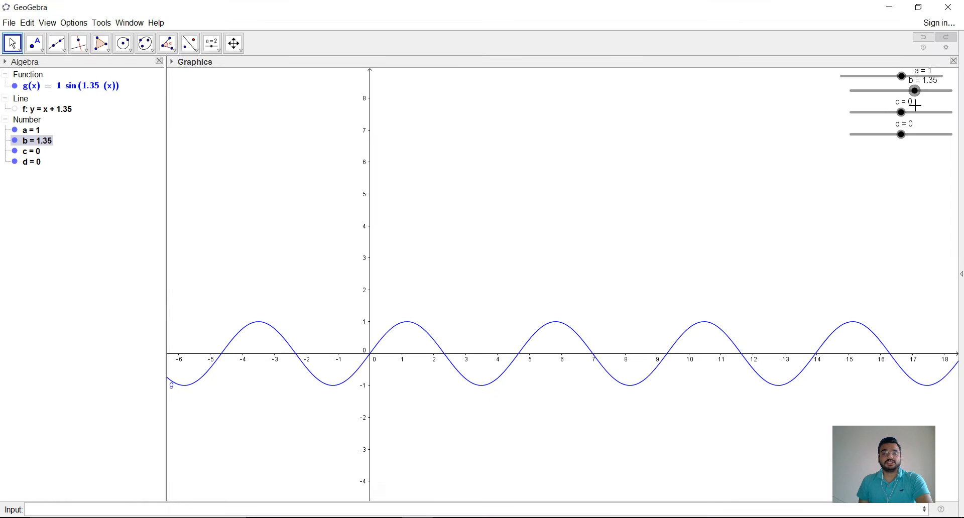
# Step: Set the period parameter b back to 1
pyautogui.scroll(2, 916, 105)
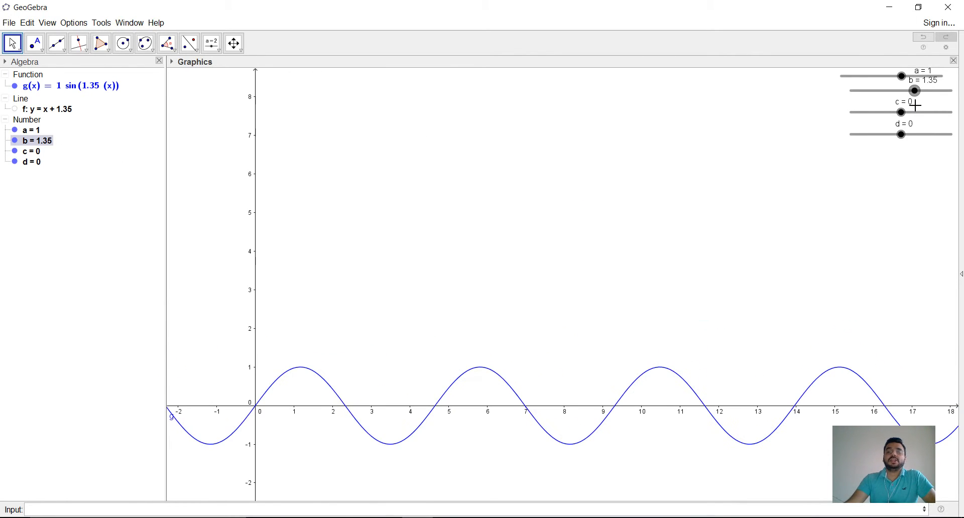
pyautogui.moveTo(406, 241); pyautogui.dragTo(413, 174)
pyautogui.click(39, 141)
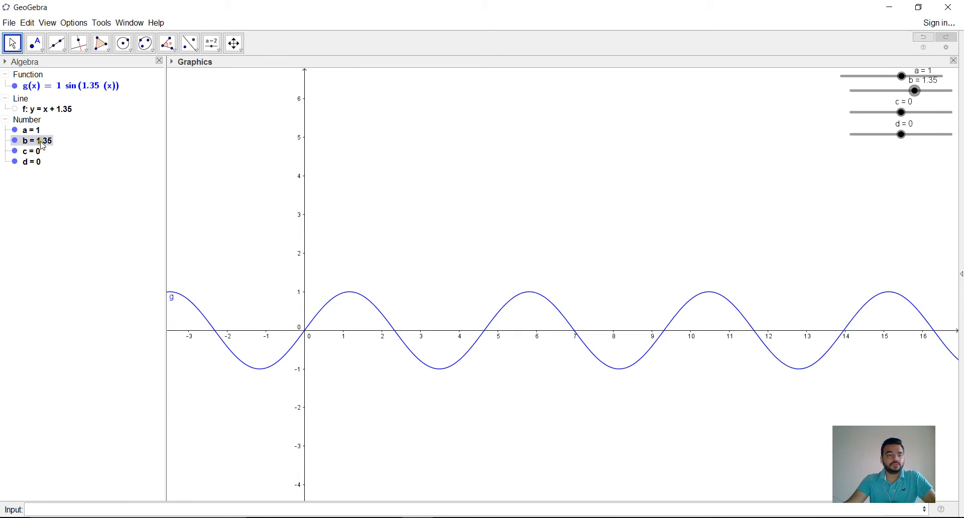
pyautogui.click(39, 140)
pyautogui.write('1')
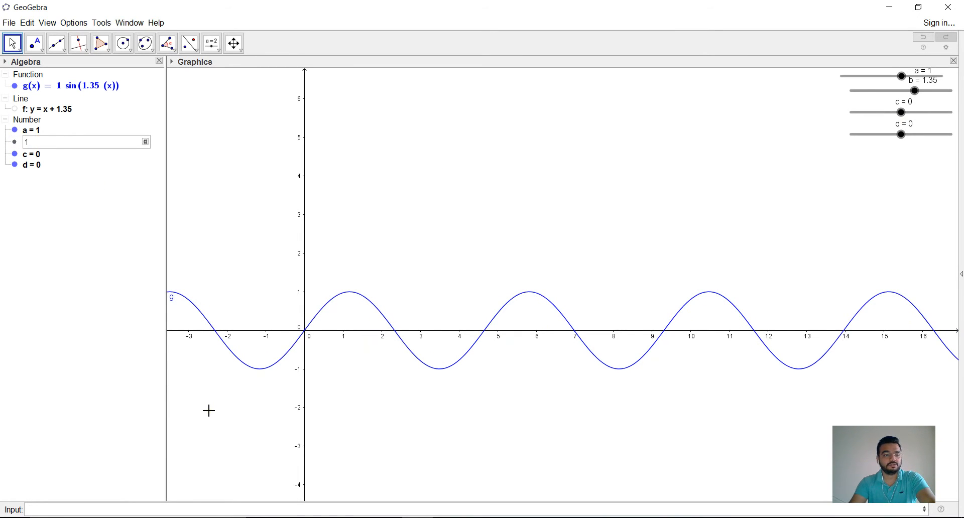
pyautogui.press('Return')
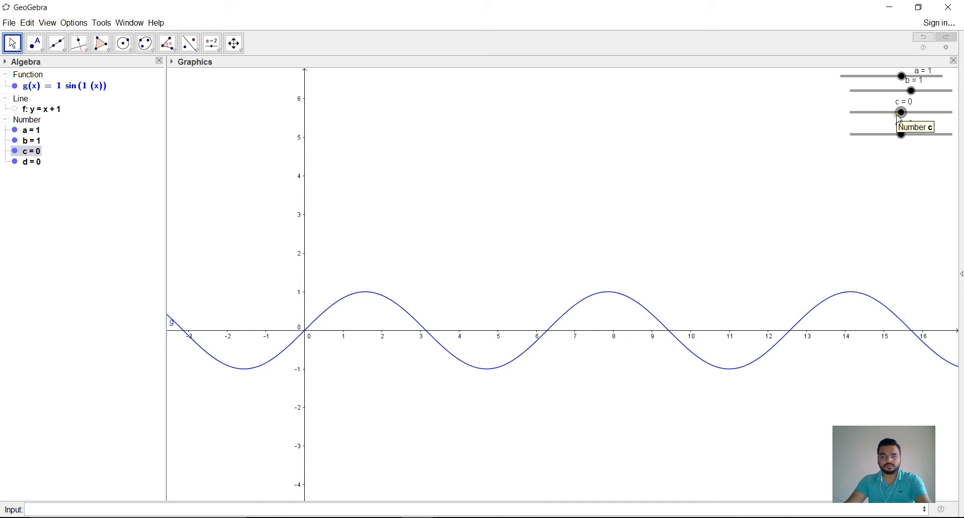
# Step: Translate the sine curve horizontally by moving slider c to 0.85, and set c to exactly 1
pyautogui.moveTo(900, 115)
pyautogui.mouseDown()
pyautogui.moveTo(911, 120)
pyautogui.moveTo(907, 112)
pyautogui.mouseUp()
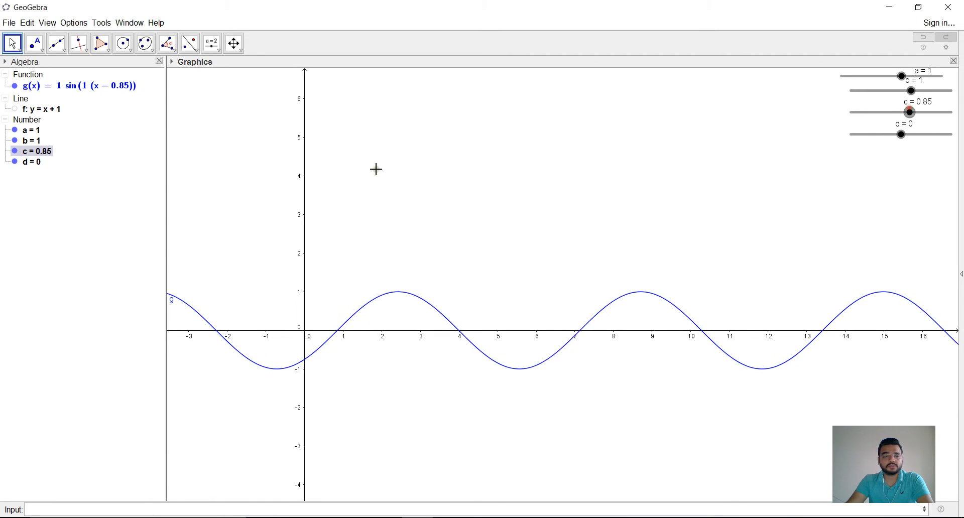
pyautogui.click(44, 153)
pyautogui.doubleClick(42, 151)
pyautogui.write('1')
pyautogui.press('Return')
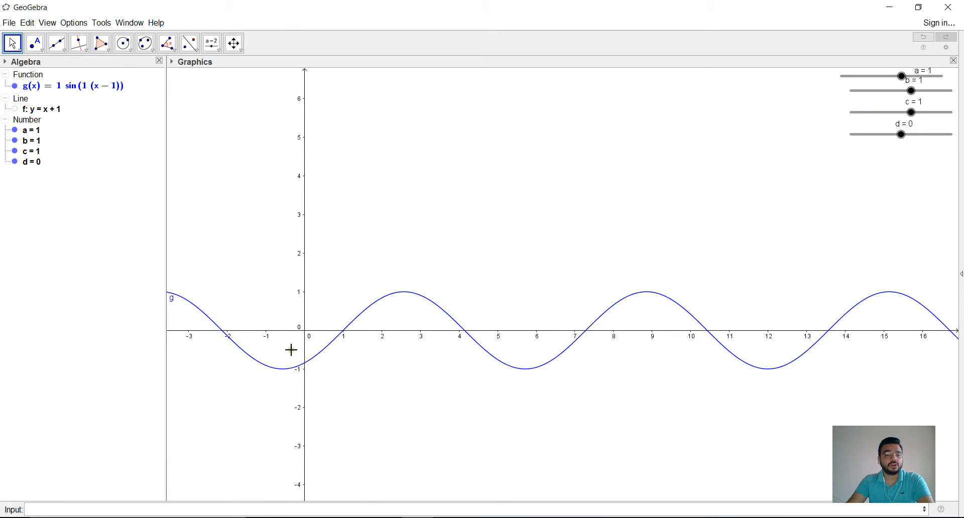
# Step: Set the horizontal translation parameter c to pi
pyautogui.click(59, 89)
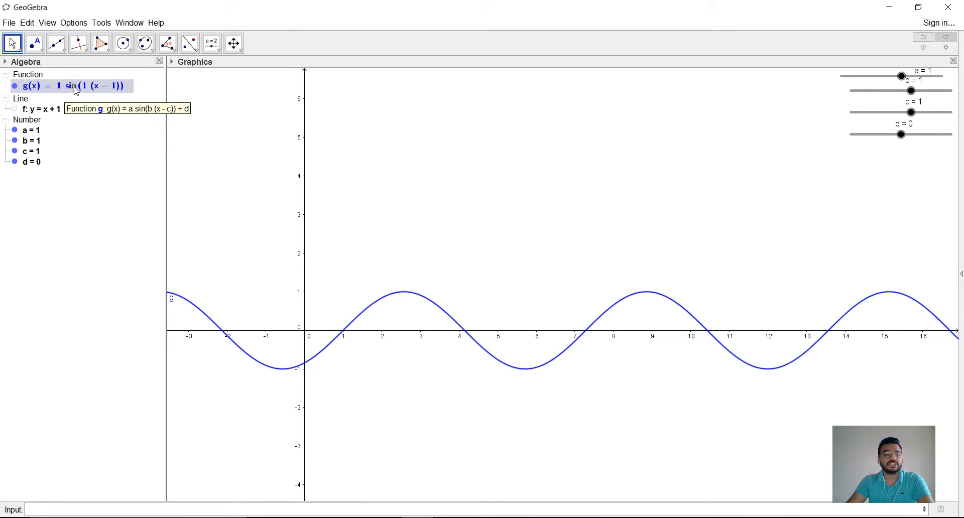
pyautogui.doubleClick(26, 136)
pyautogui.click(43, 139)
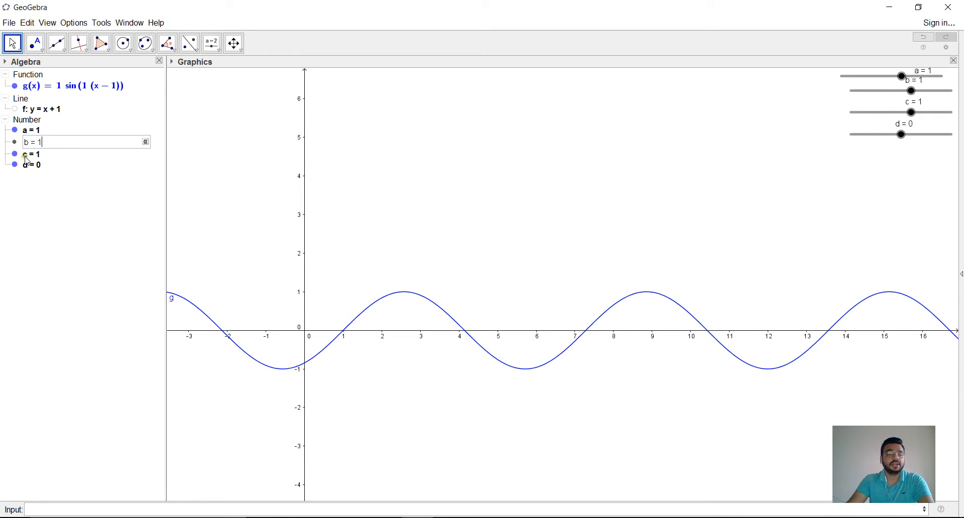
pyautogui.doubleClick(26, 159)
pyautogui.doubleClick(41, 152)
pyautogui.click(43, 151)
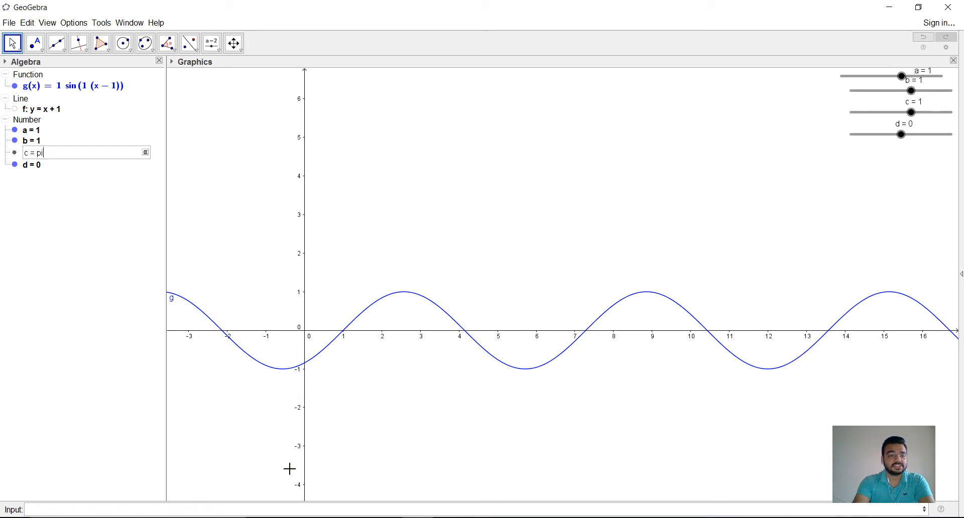
pyautogui.press('Return')
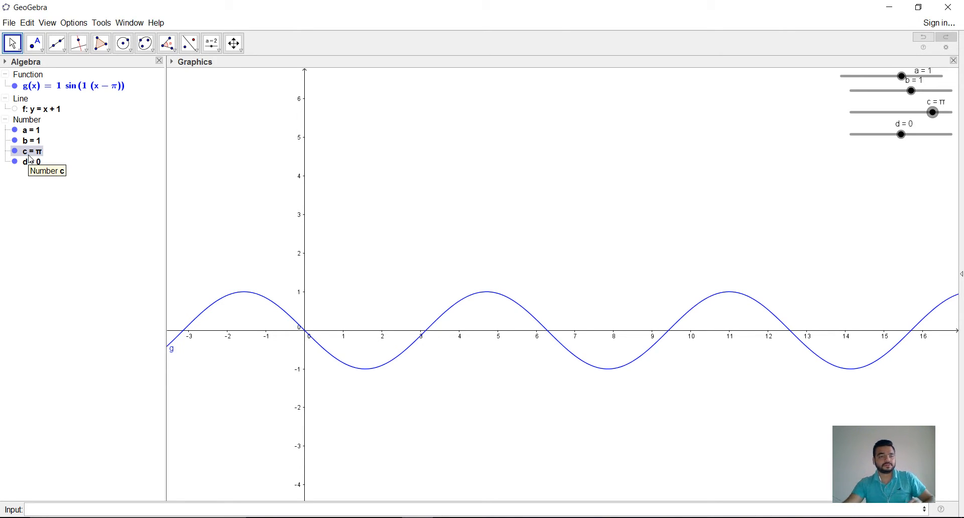
# Step: Highlight the line on d affecting the vertical translation in the Word document, and return to GeoGebra
pyautogui.hotkey('alt', 'Tab')
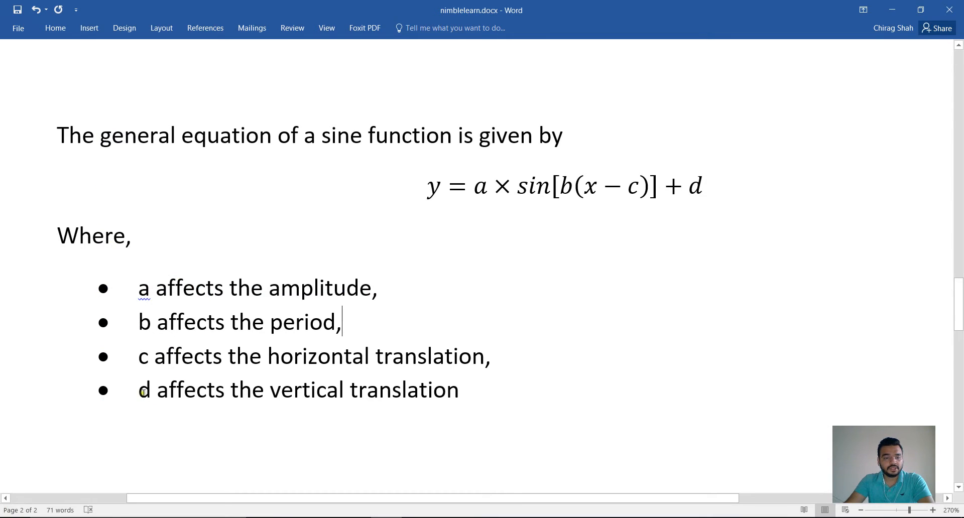
pyautogui.moveTo(143, 392); pyautogui.dragTo(417, 395)
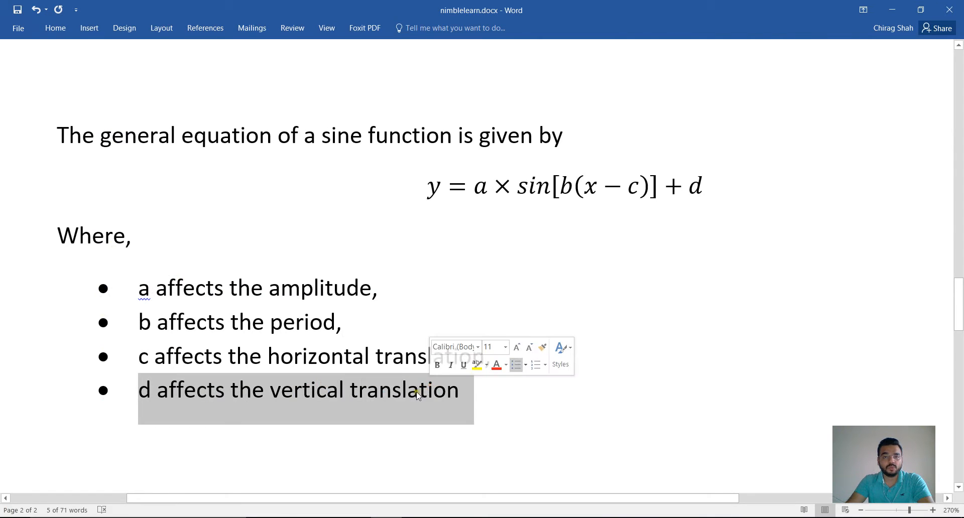
pyautogui.hotkey('alt', 'Tab')
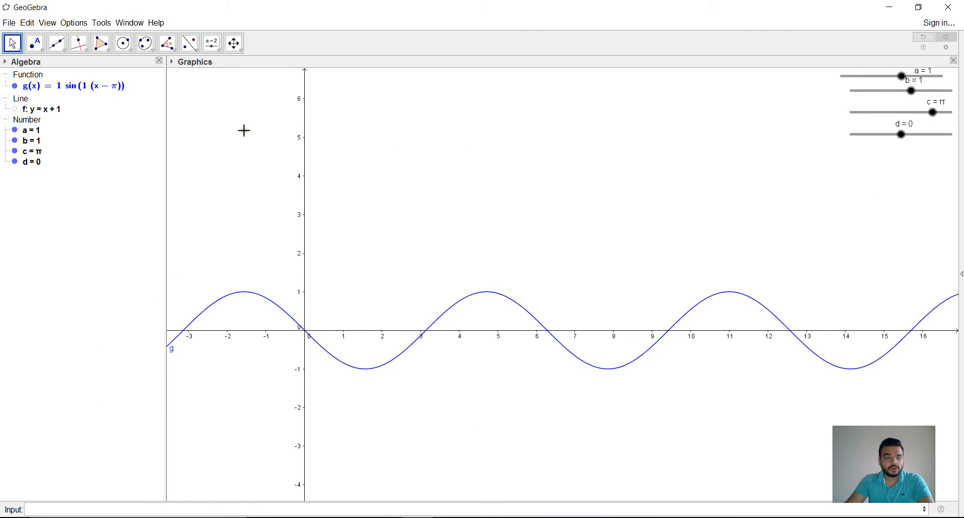
# Step: Translate the sine curve vertically by moving slider d to 2.3
pyautogui.moveTo(906, 135); pyautogui.dragTo(927, 150)
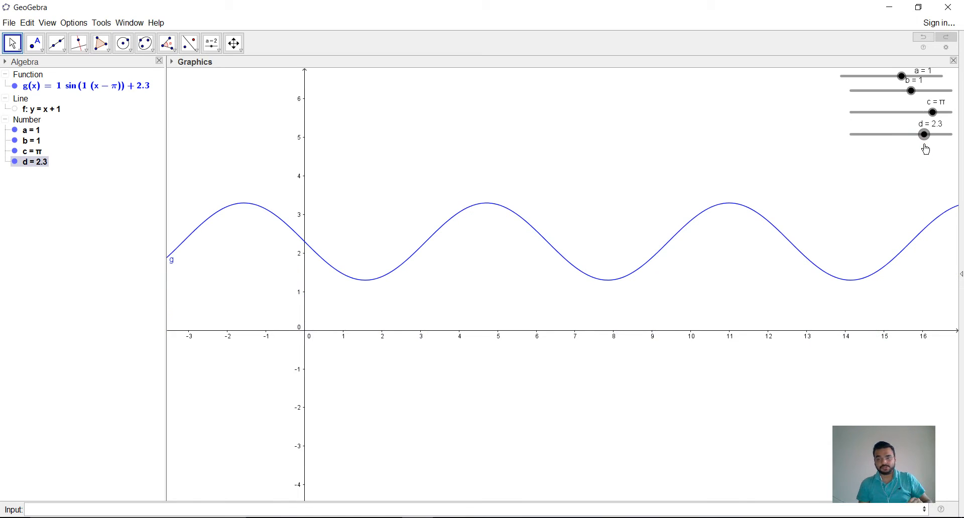
pyautogui.scroll(1, 926, 149)
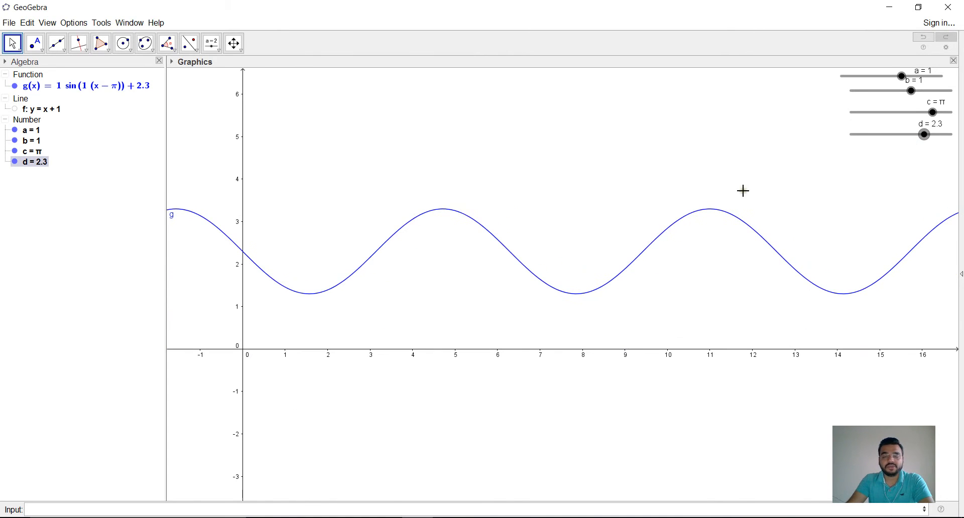
pyautogui.moveTo(421, 228); pyautogui.dragTo(454, 233)
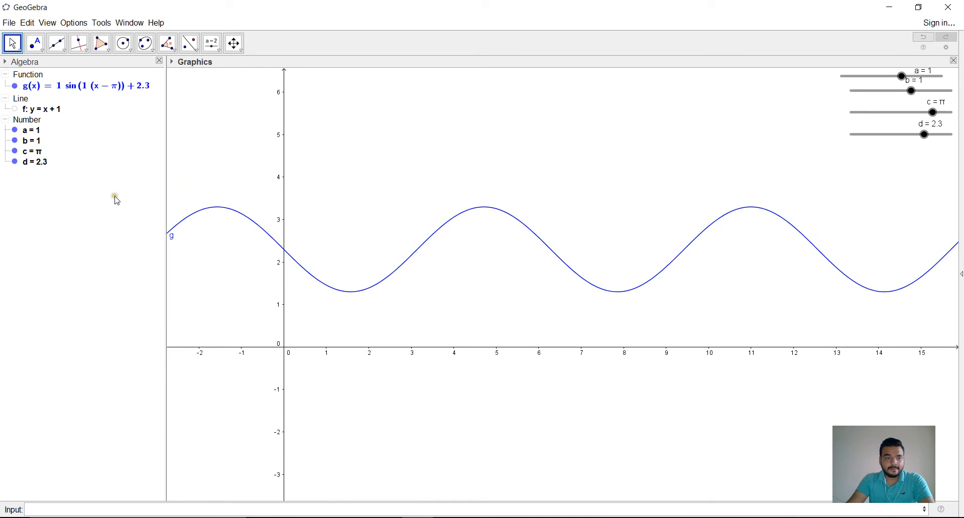
# Step: Examine the interval, animation speed and repeat settings in slider d's properties
pyautogui.click(33, 166)
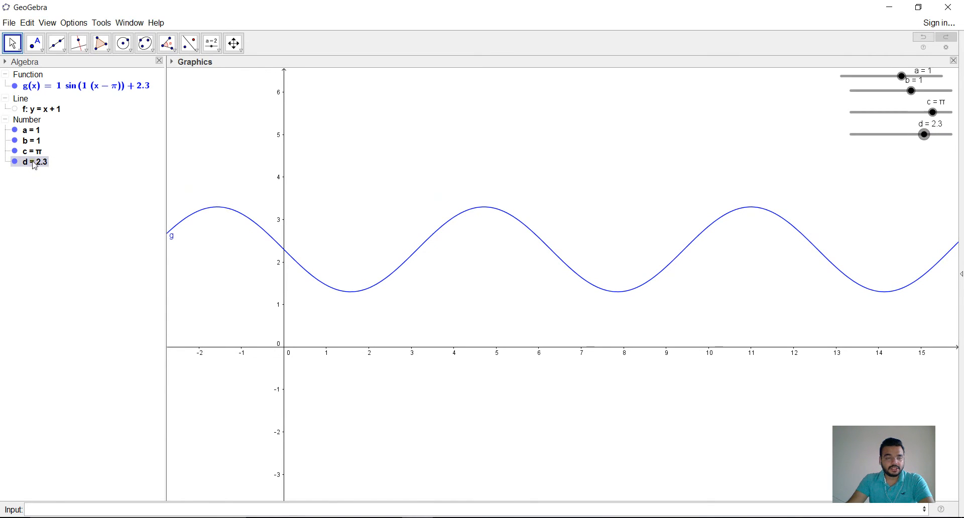
pyautogui.doubleClick(893, 134)
pyautogui.click(594, 230)
pyautogui.moveTo(596, 232); pyautogui.dragTo(527, 97)
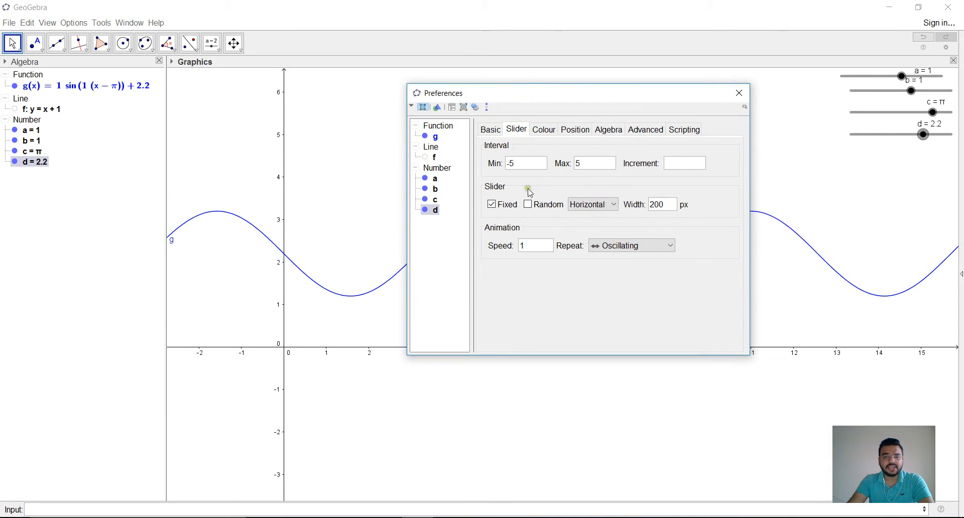
pyautogui.click(527, 246)
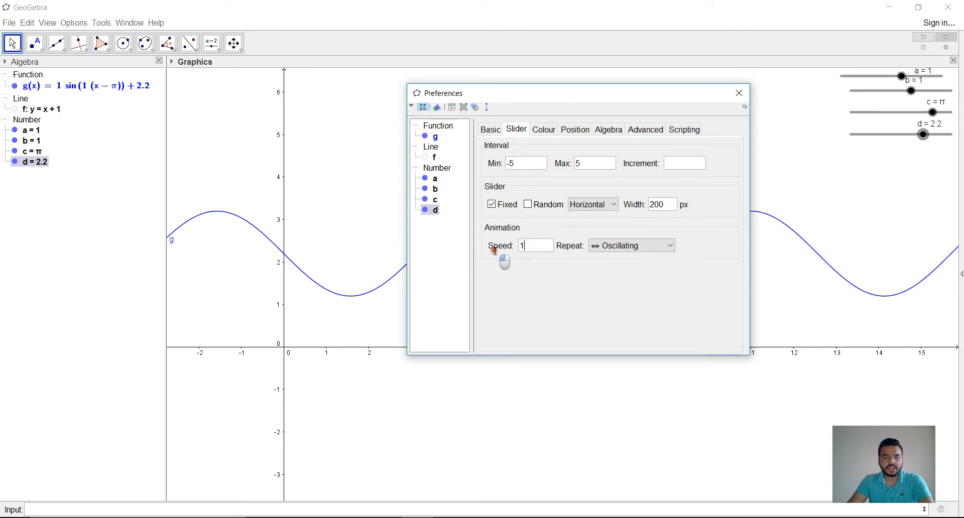
pyautogui.click(739, 93)
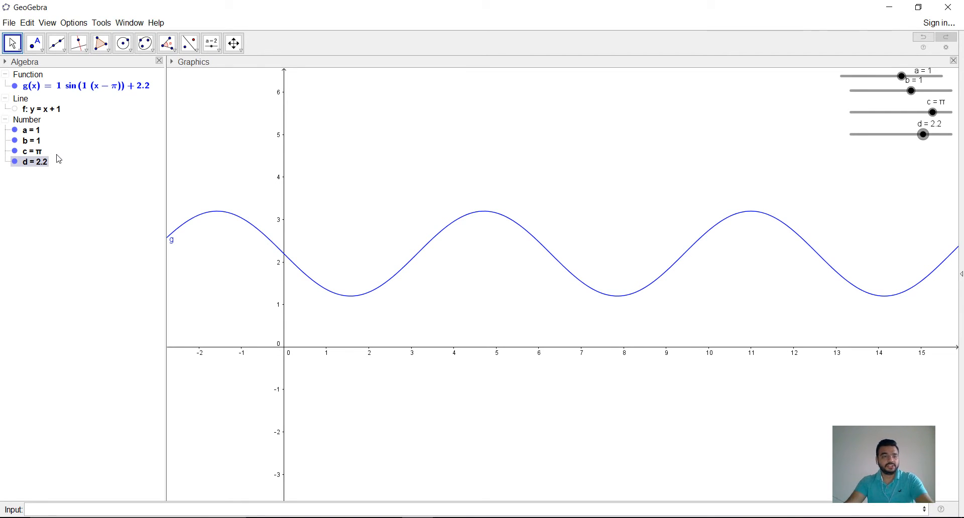
pyautogui.rightClick(44, 164)
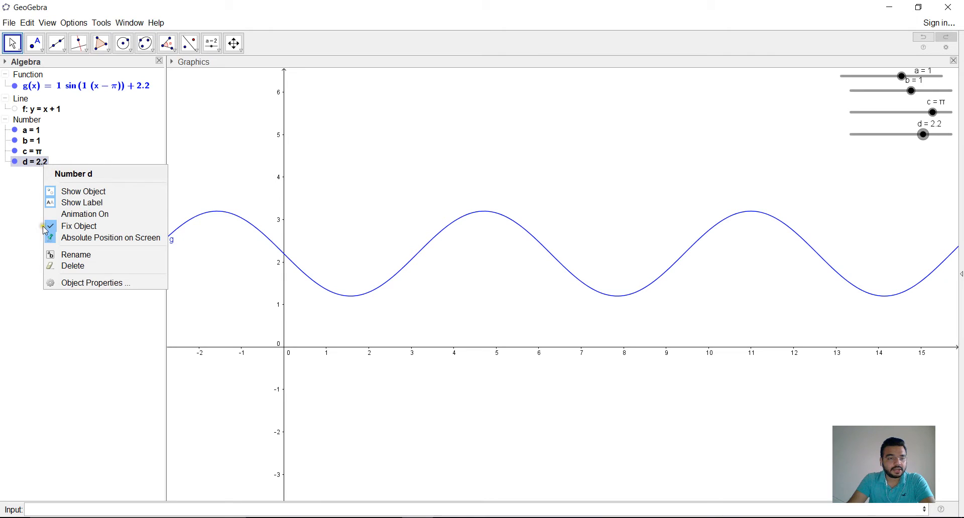
pyautogui.click(88, 282)
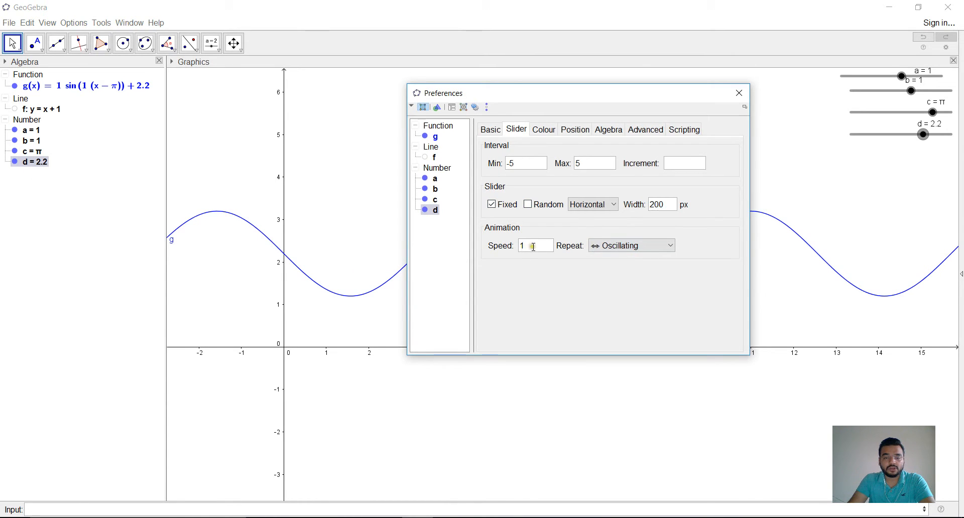
pyautogui.doubleClick(533, 247)
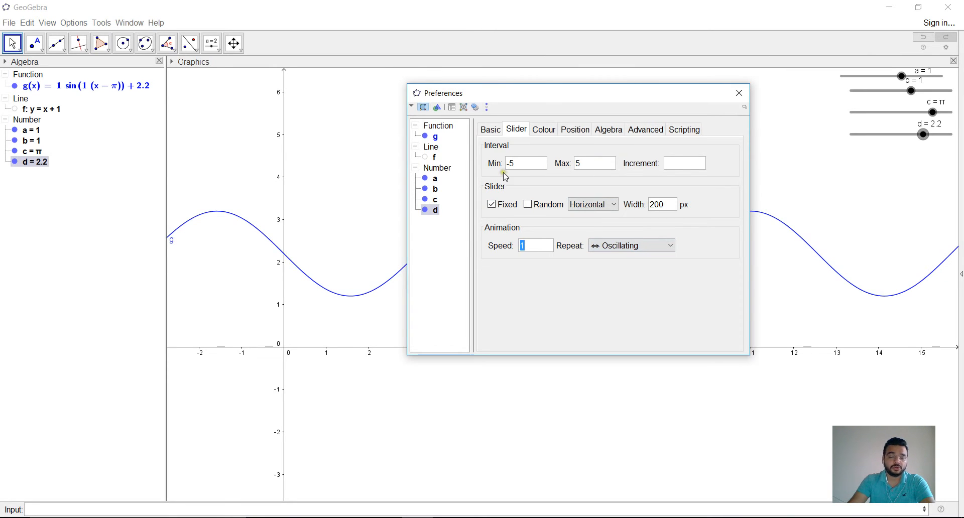
pyautogui.click(738, 93)
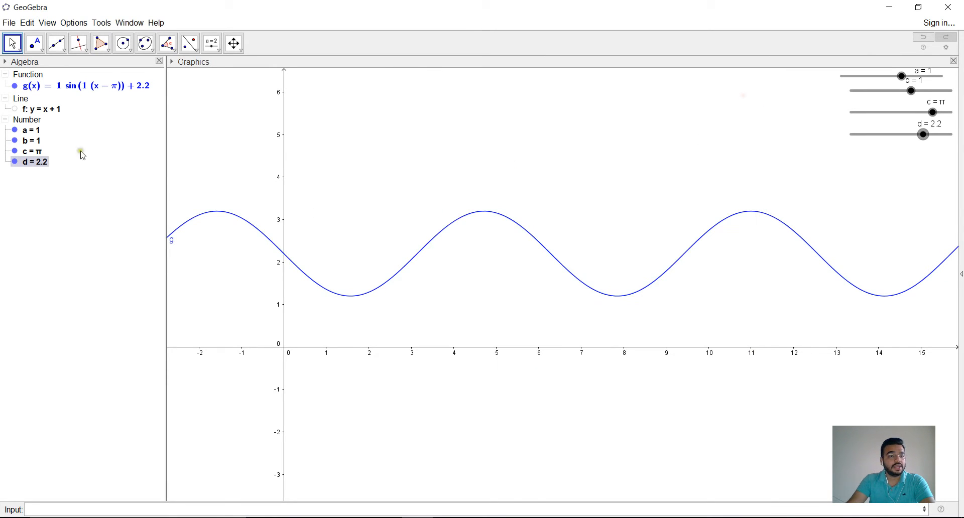
# Step: Turn on the animation of slider d and set its repeat mode to Increasing
pyautogui.rightClick(33, 171)
pyautogui.click(63, 214)
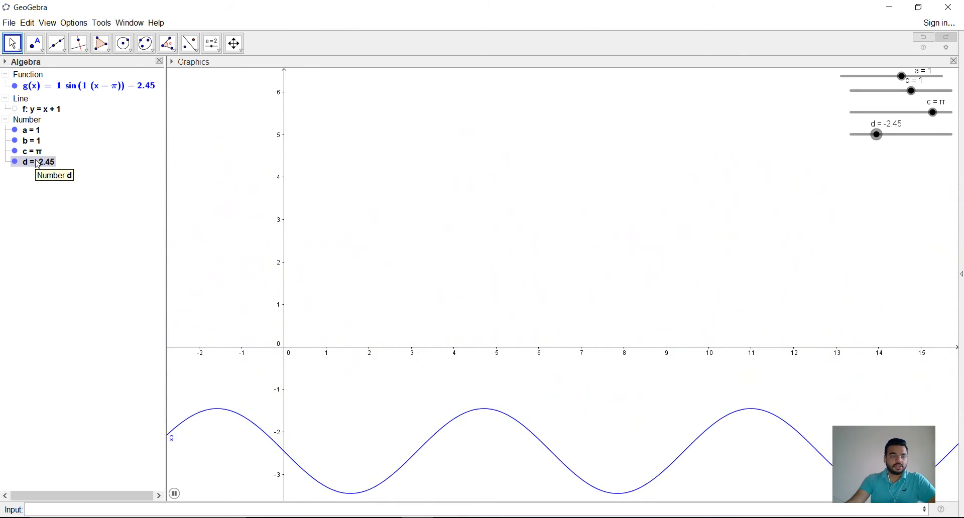
pyautogui.rightClick(38, 163)
pyautogui.click(78, 277)
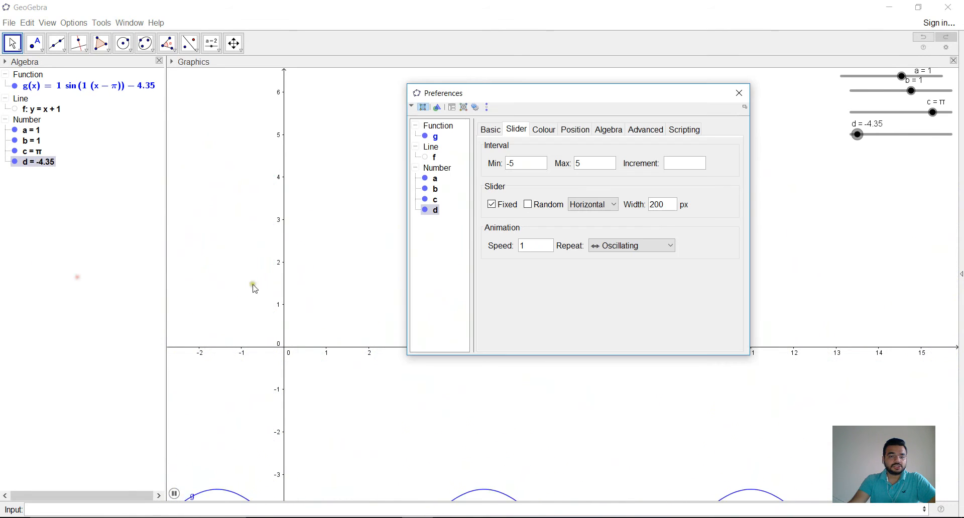
pyautogui.click(621, 249)
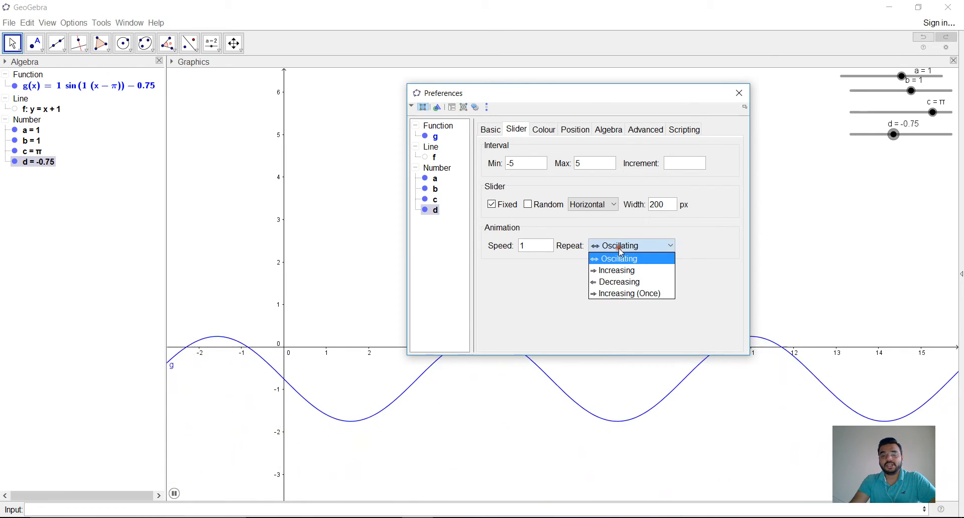
pyautogui.click(631, 272)
pyautogui.click(329, 188)
pyautogui.scroll(-5, 329, 188)
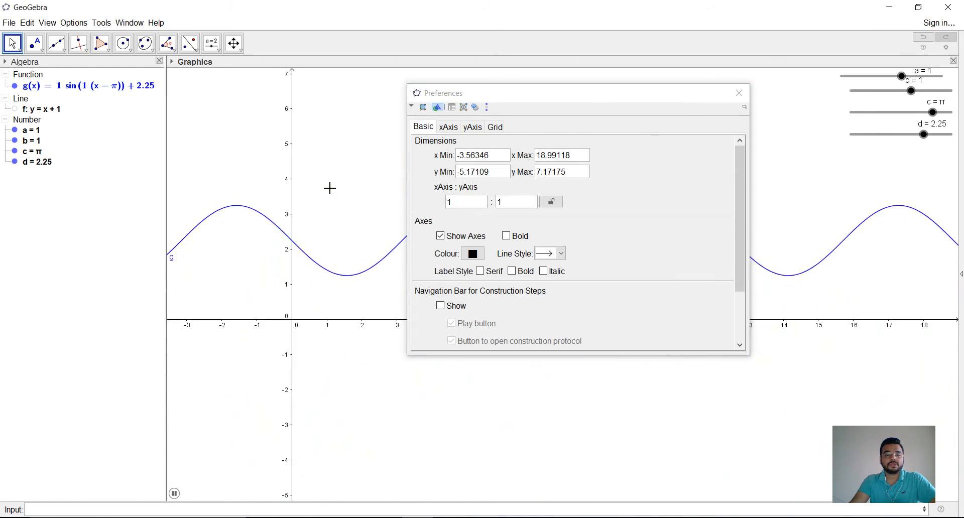
pyautogui.scroll(-3, 329, 189)
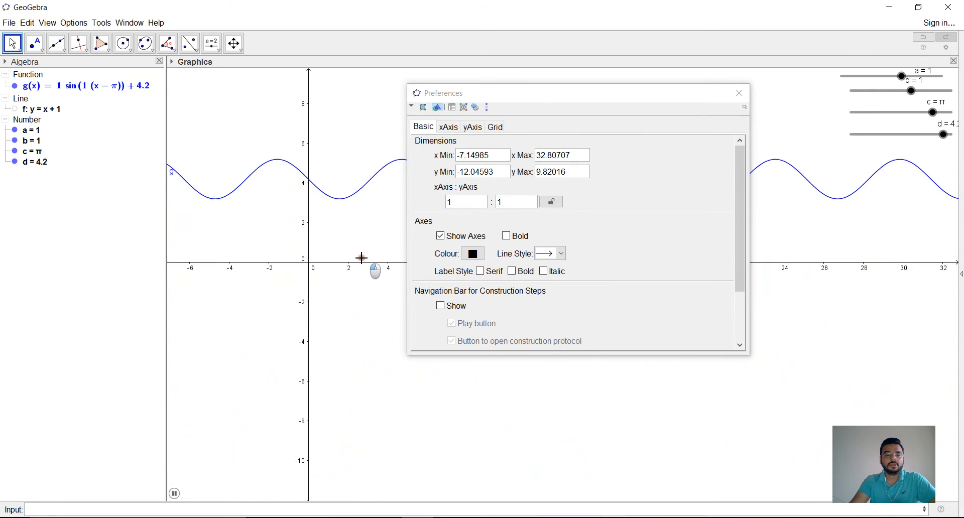
pyautogui.moveTo(362, 260); pyautogui.dragTo(352, 231)
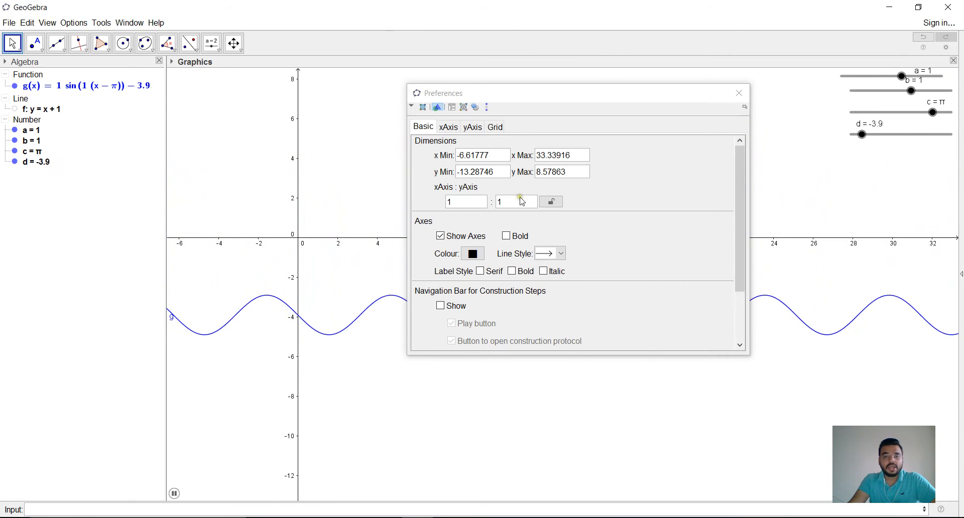
# Step: Switch slider d's animation repeat mode to Decreasing, and after watching it to Increasing (Once)
pyautogui.rightClick(45, 162)
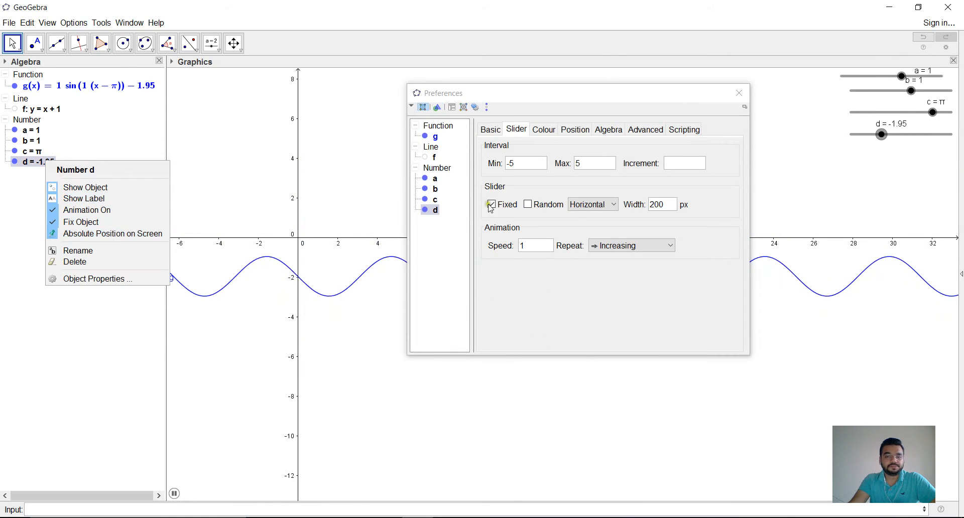
pyautogui.click(630, 245)
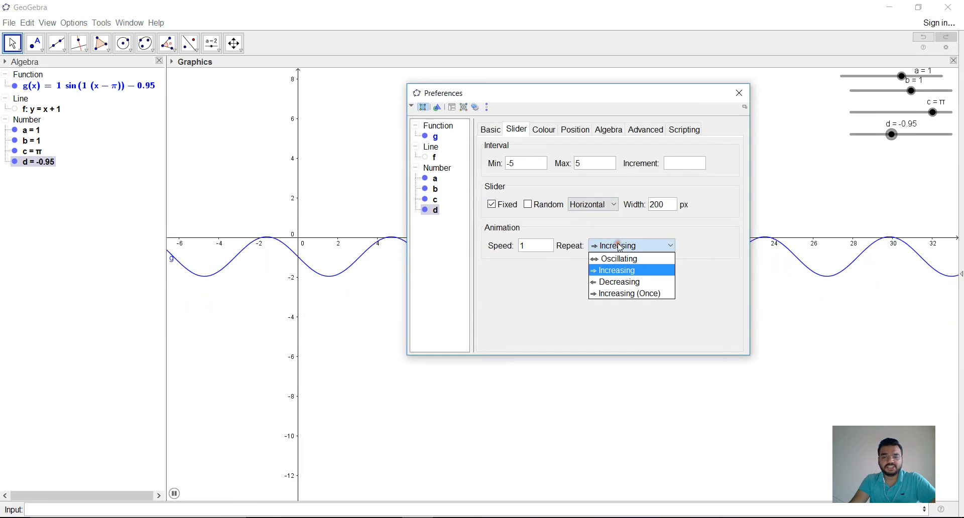
pyautogui.click(622, 282)
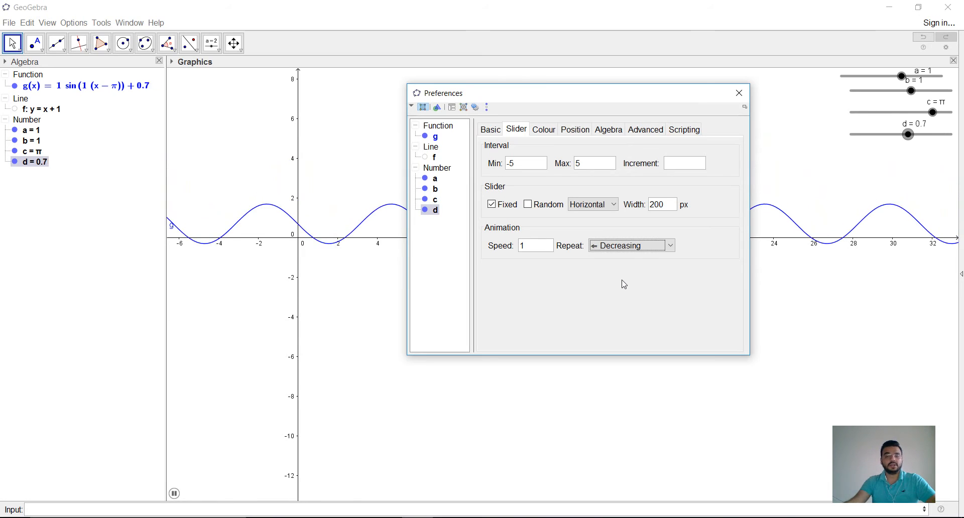
pyautogui.click(660, 244)
pyautogui.click(648, 292)
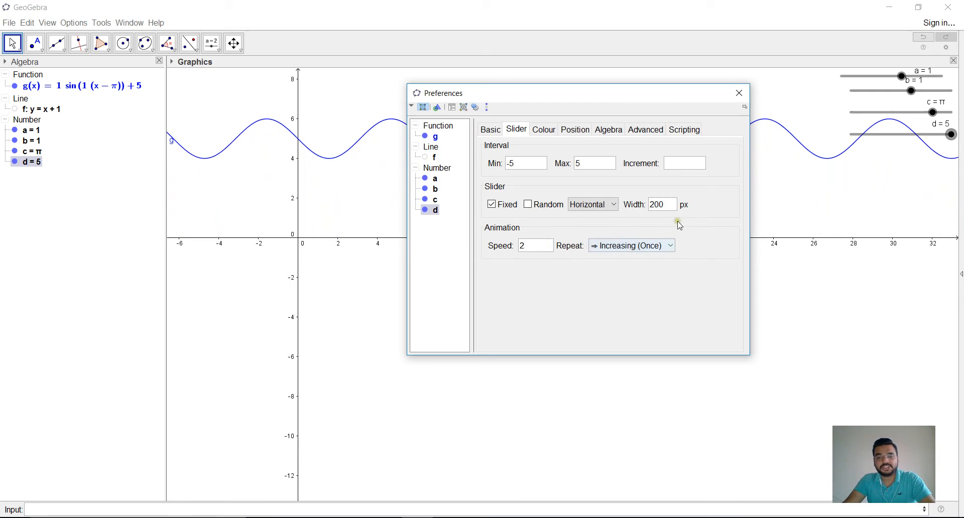
# Step: Run slider d's animation at speed 2 with Oscillating repeat, and turn the animation off
pyautogui.click(626, 246)
pyautogui.click(628, 258)
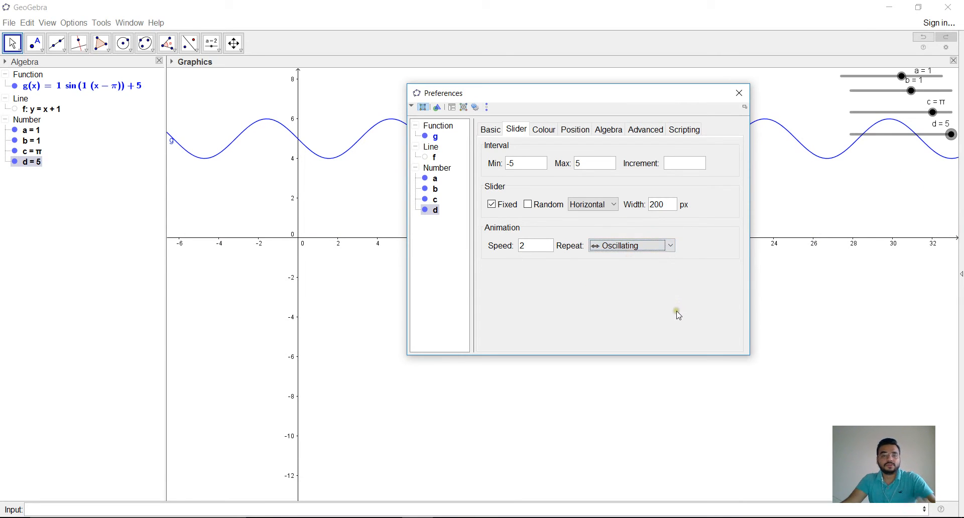
pyautogui.rightClick(39, 165)
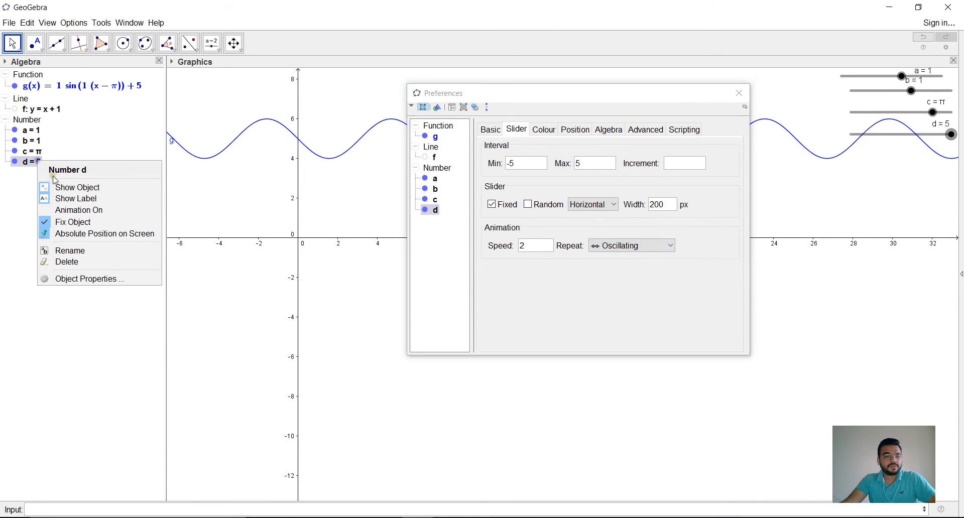
pyautogui.click(87, 211)
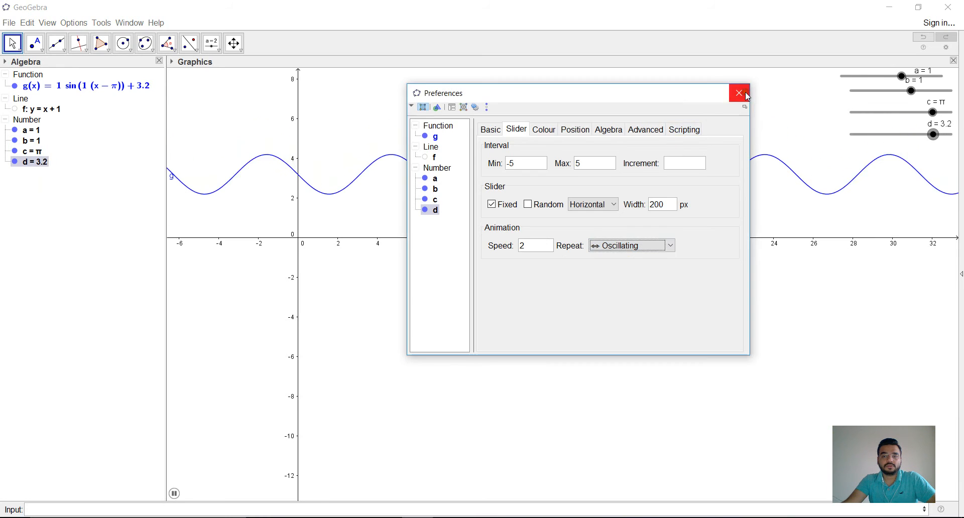
pyautogui.click(739, 93)
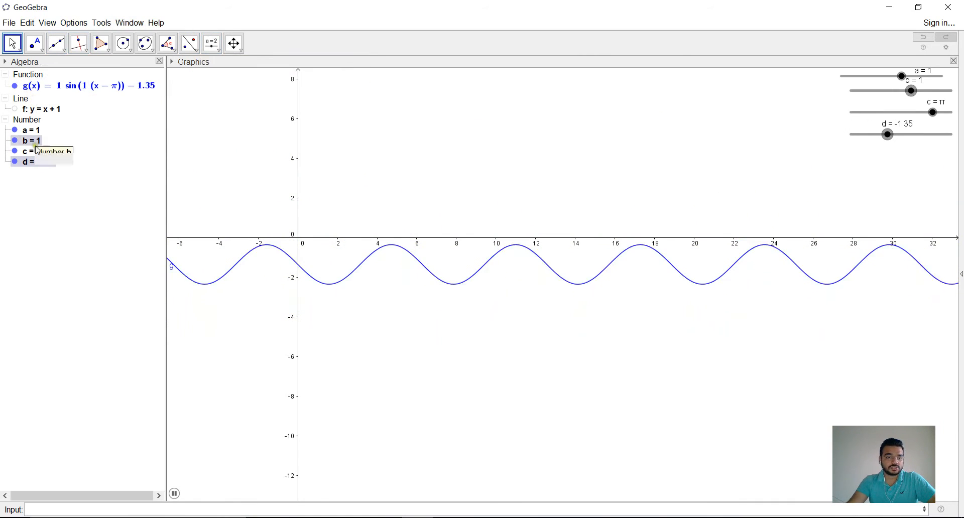
pyautogui.rightClick(40, 165)
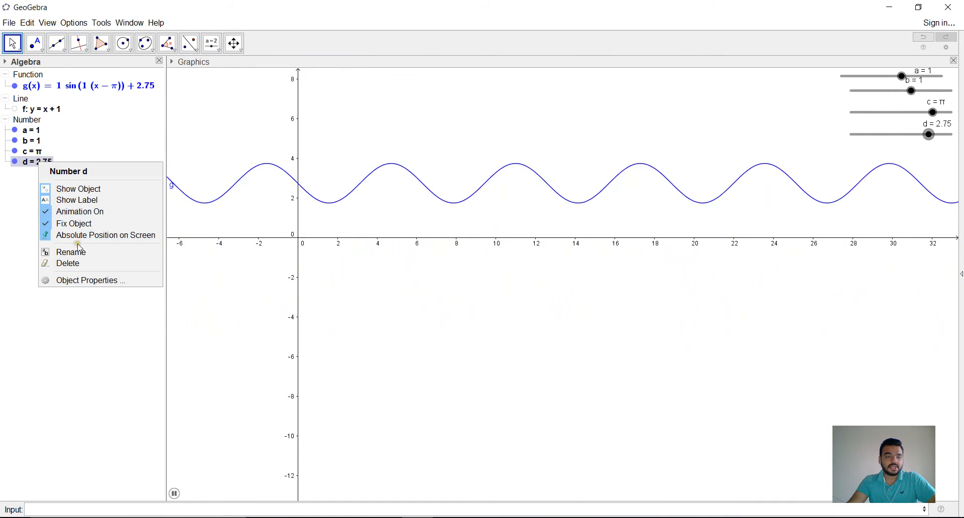
pyautogui.click(71, 213)
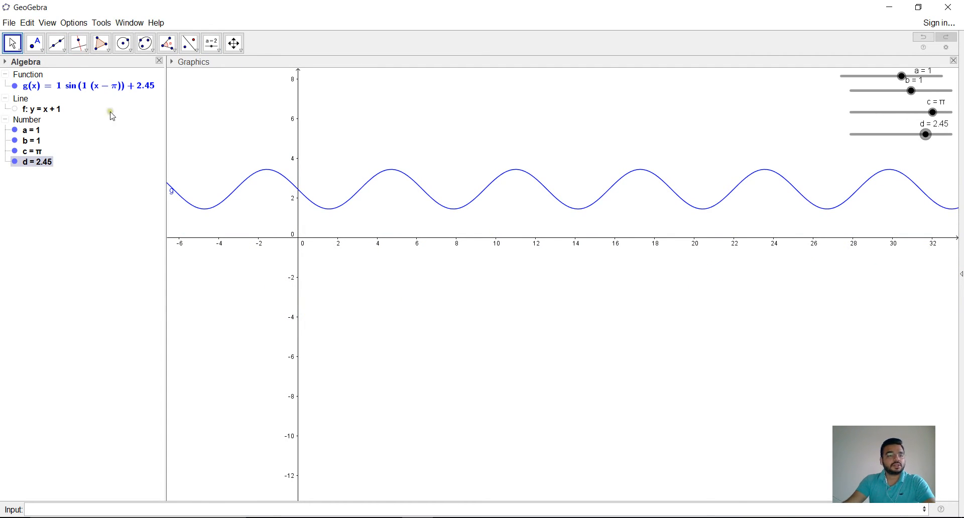
# Step: Start a new blank file without saving the changes to the sine curve construction
pyautogui.click(22, 24)
pyautogui.moveTo(7, 21)
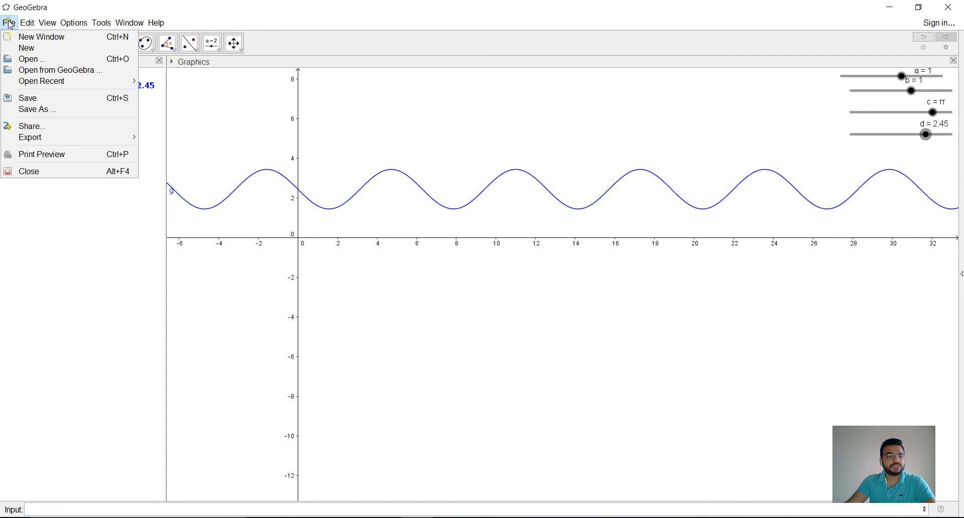
pyautogui.click(18, 48)
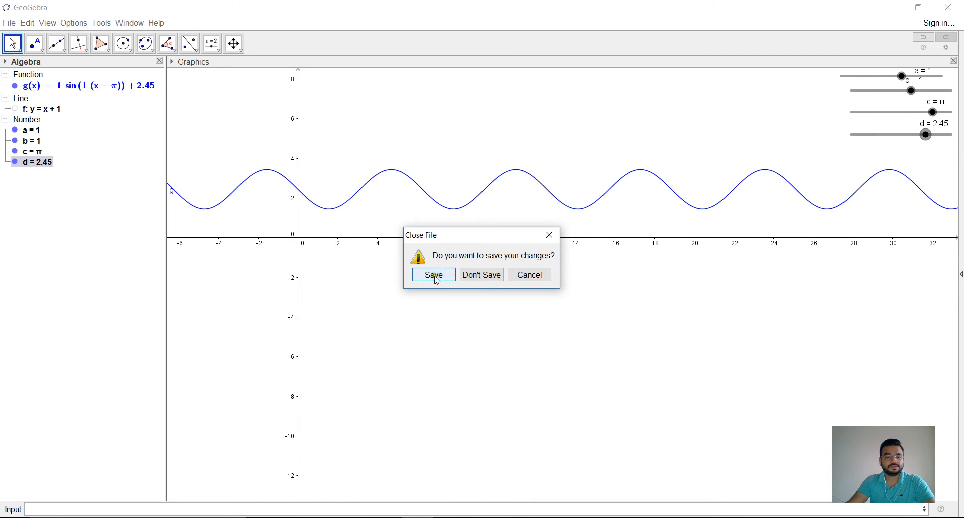
pyautogui.click(481, 276)
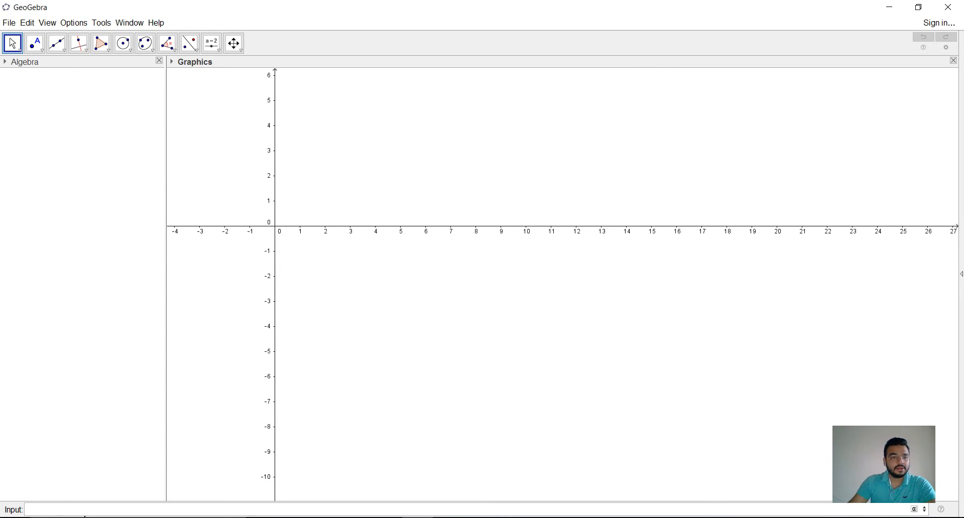
# Step: Create a number slider named a with an interval from -5 to 5
pyautogui.click(234, 43)
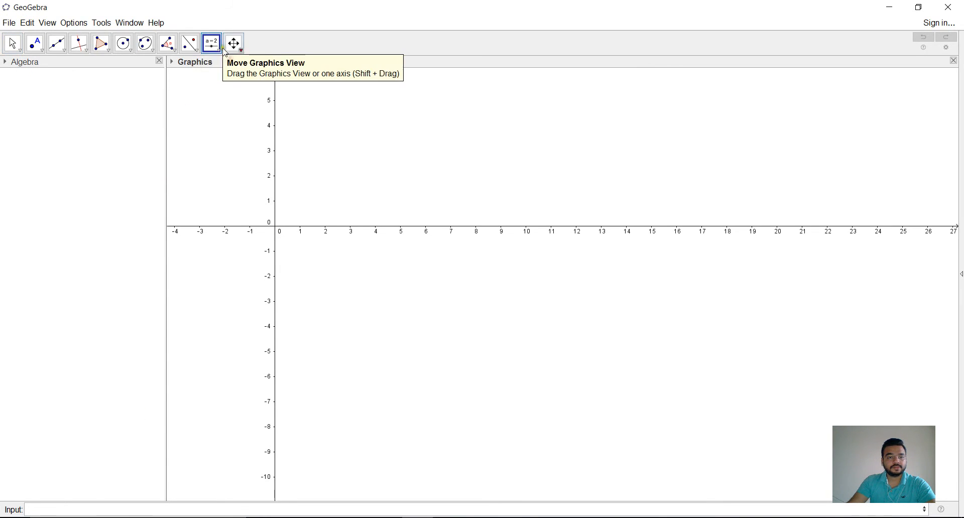
pyautogui.click(221, 53)
pyautogui.click(226, 65)
pyautogui.click(844, 87)
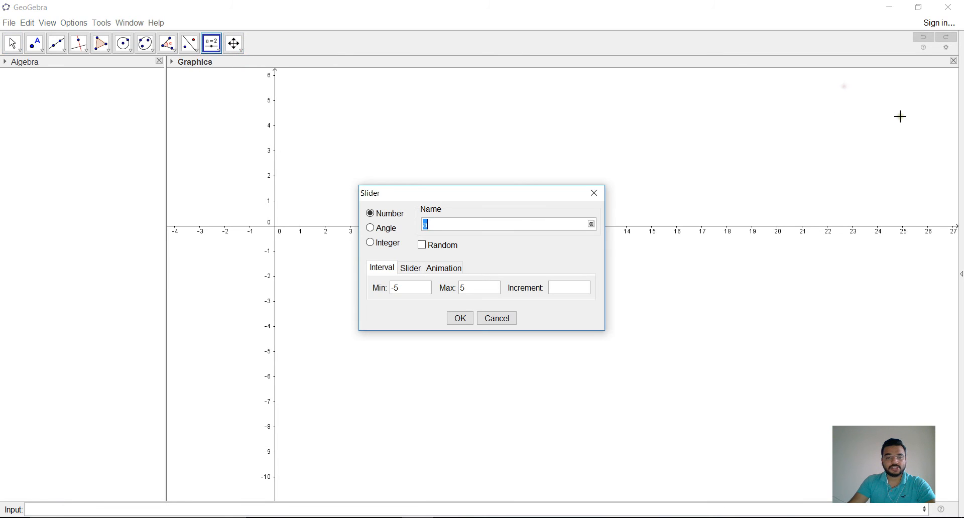
pyautogui.press('Return')
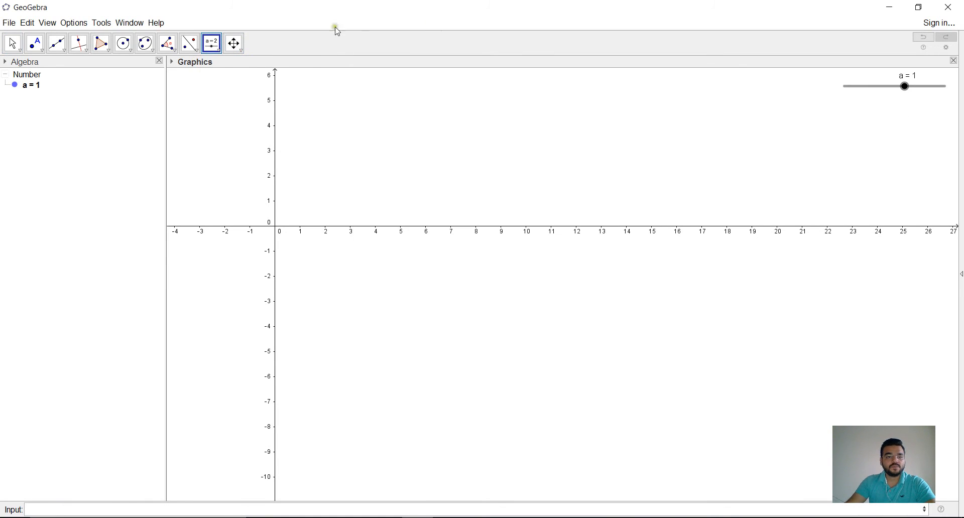
# Step: Create a second number slider named b just below slider a, keeping the default settings
pyautogui.click(219, 50)
pyautogui.click(239, 61)
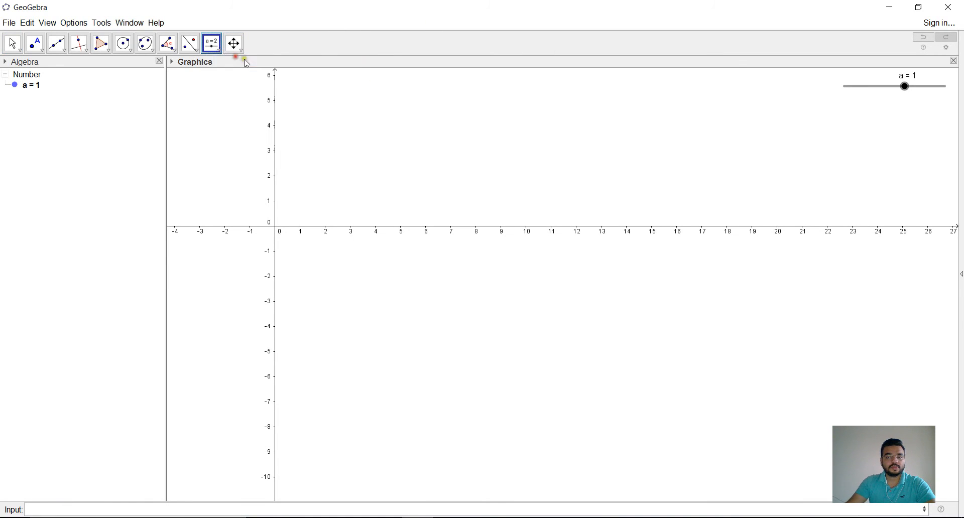
pyautogui.click(876, 104)
pyautogui.press('Return')
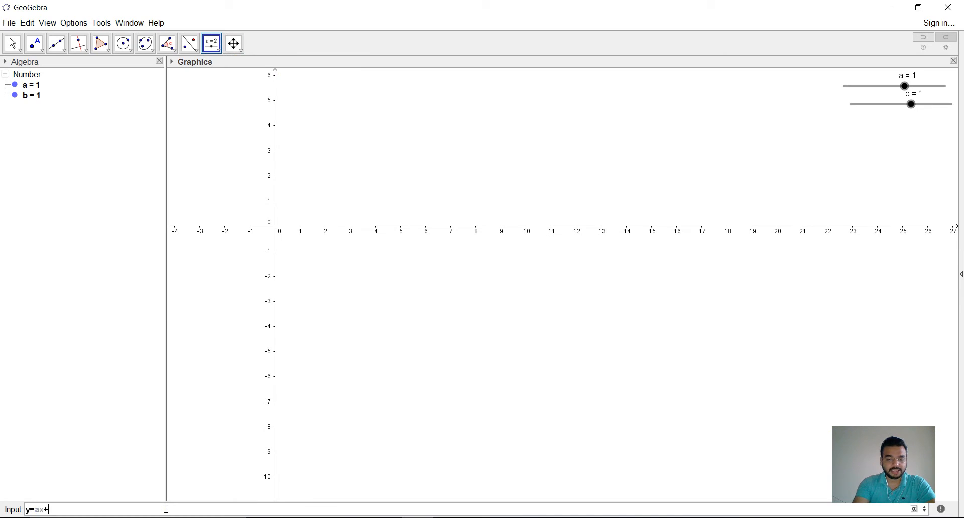
# Step: Graph the line y=ax+b from the two sliders, without adding a third slider
pyautogui.press('Return')
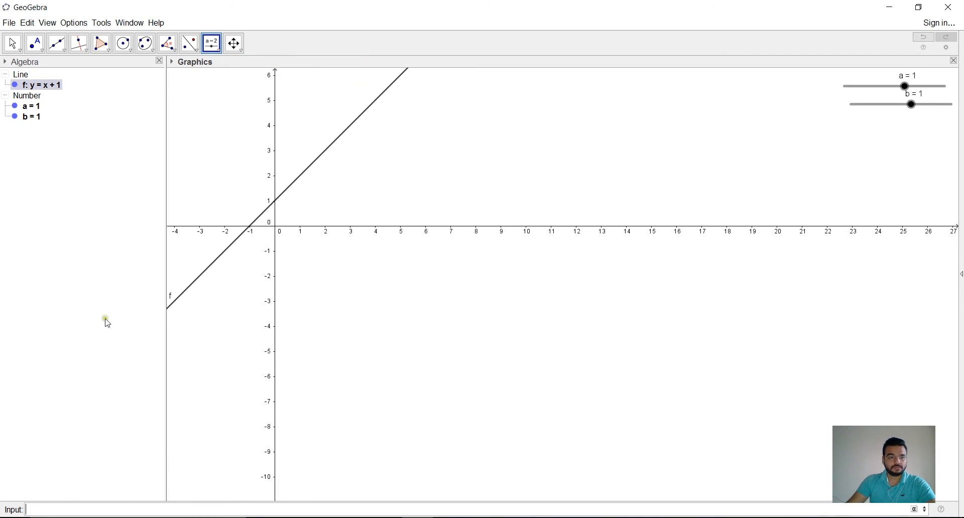
pyautogui.click(452, 233)
pyautogui.click(234, 43)
pyautogui.moveTo(405, 155); pyautogui.dragTo(504, 195)
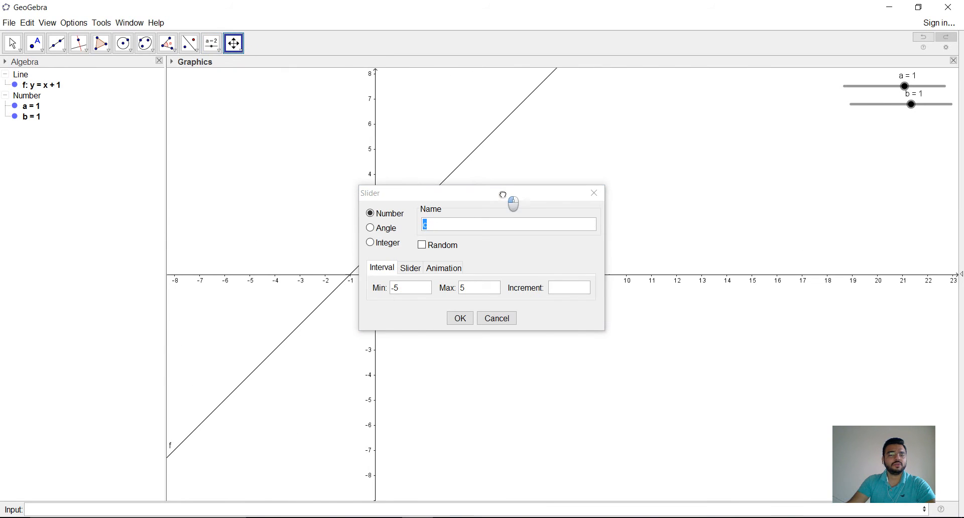
pyautogui.click(596, 194)
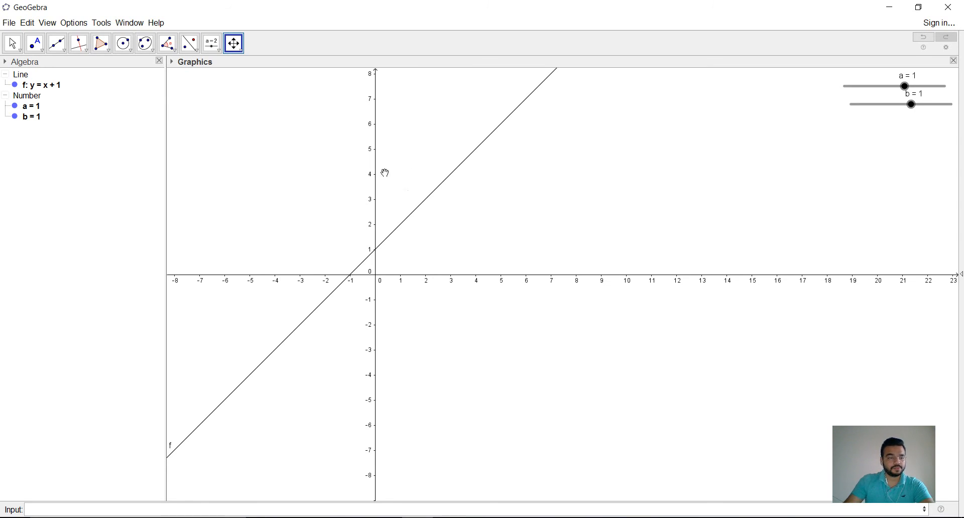
# Step: Turn on the trace for the line y=ax+b and start the animation of slider b
pyautogui.rightClick(36, 89)
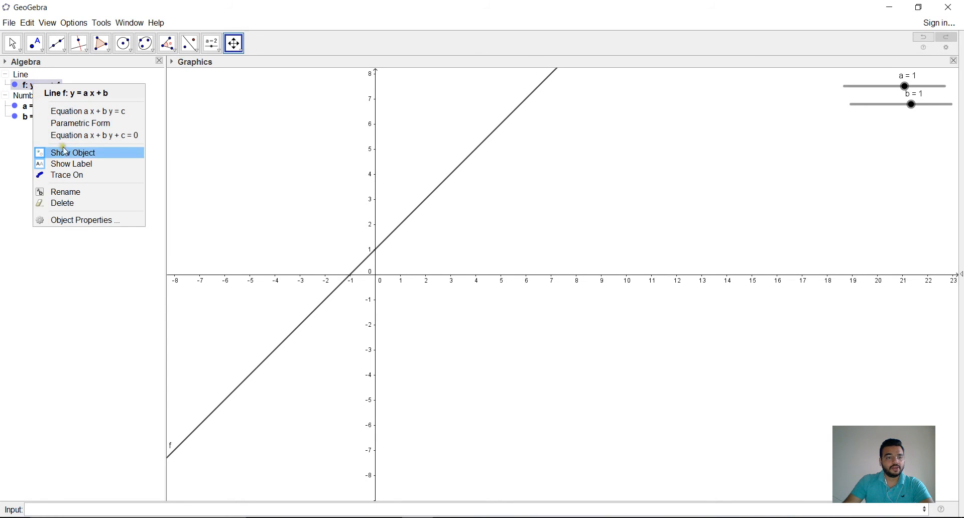
pyautogui.click(75, 176)
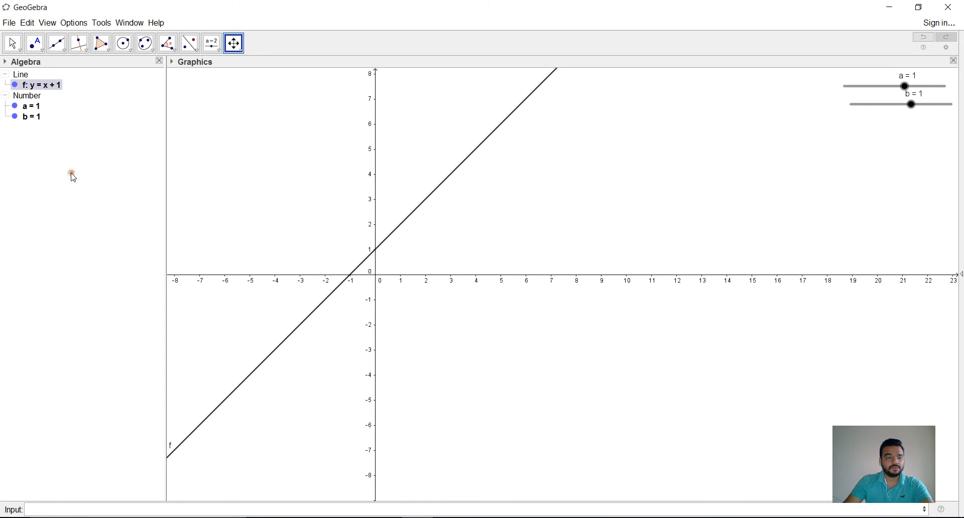
pyautogui.rightClick(40, 121)
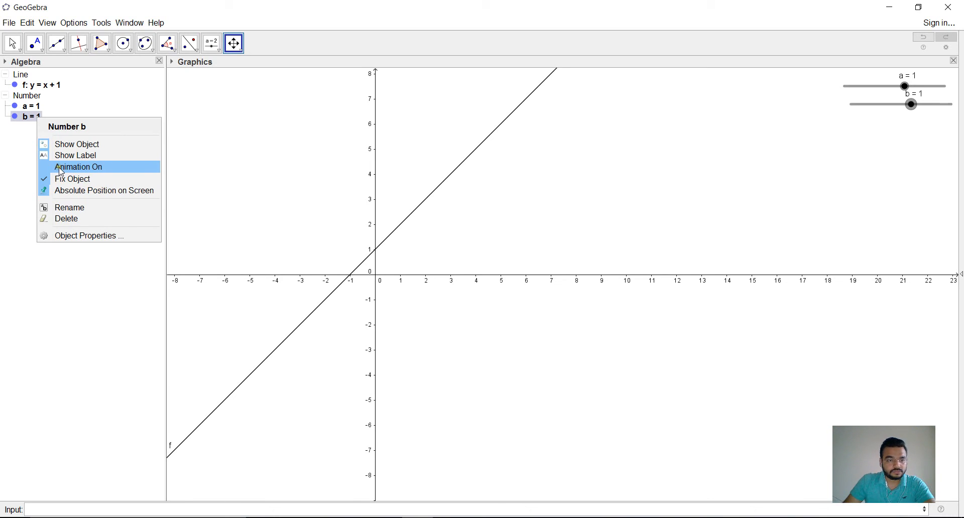
pyautogui.click(61, 172)
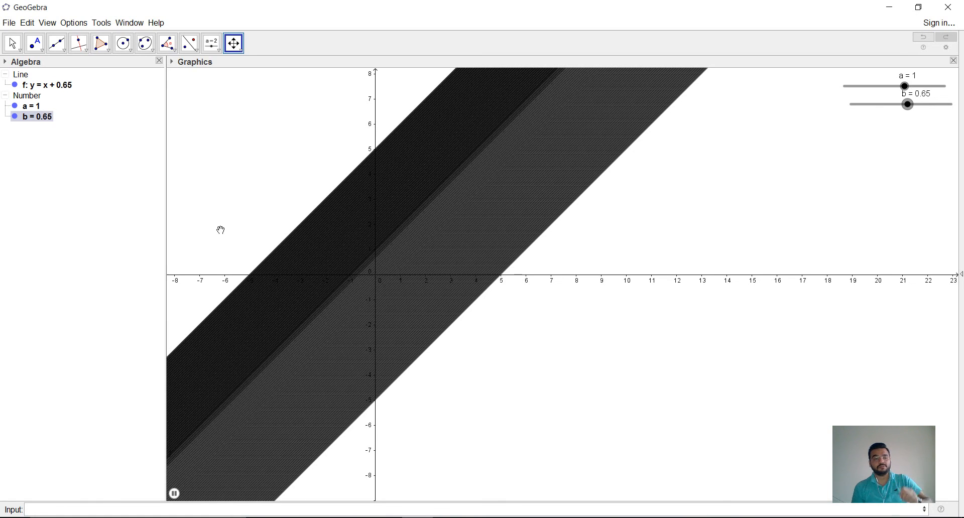
# Step: Start the animation of slider a as well and shift the graphics view to clear the accumulated line traces
pyautogui.rightClick(29, 106)
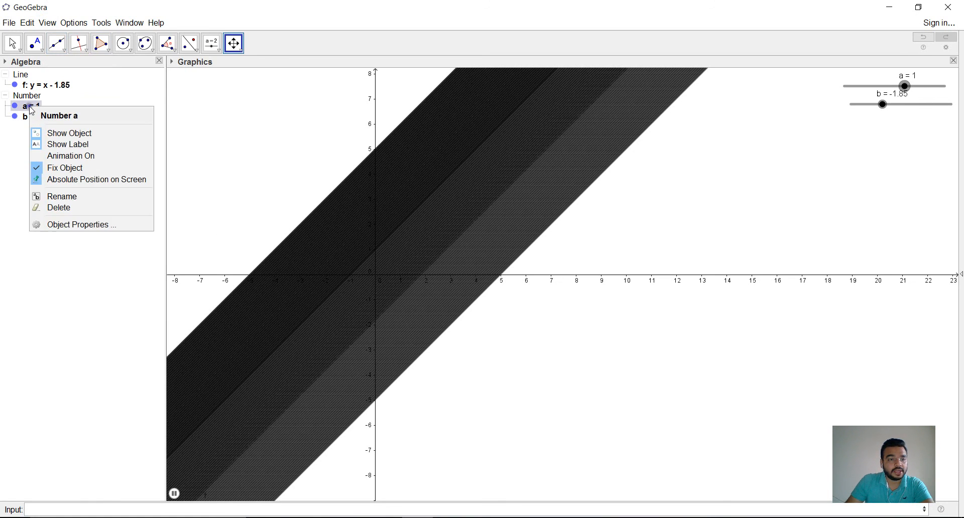
pyautogui.click(65, 157)
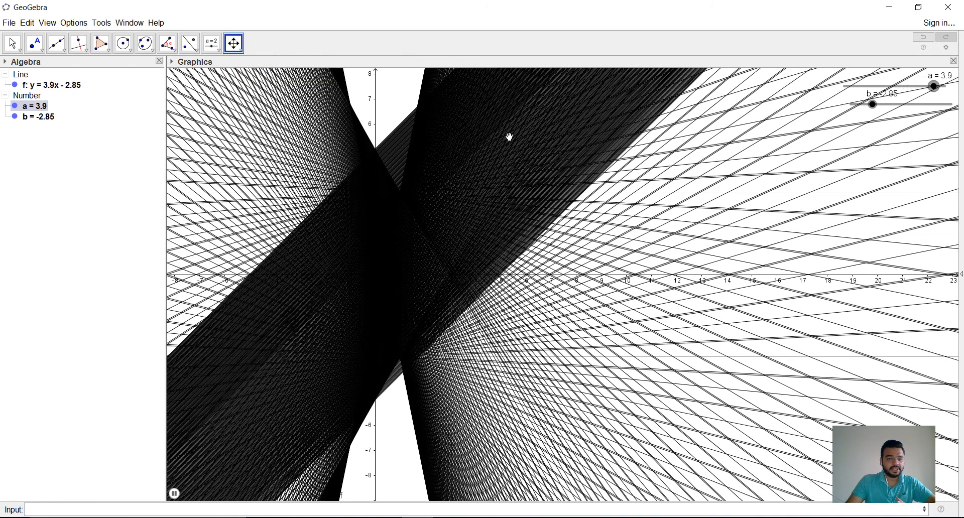
pyautogui.click(235, 45)
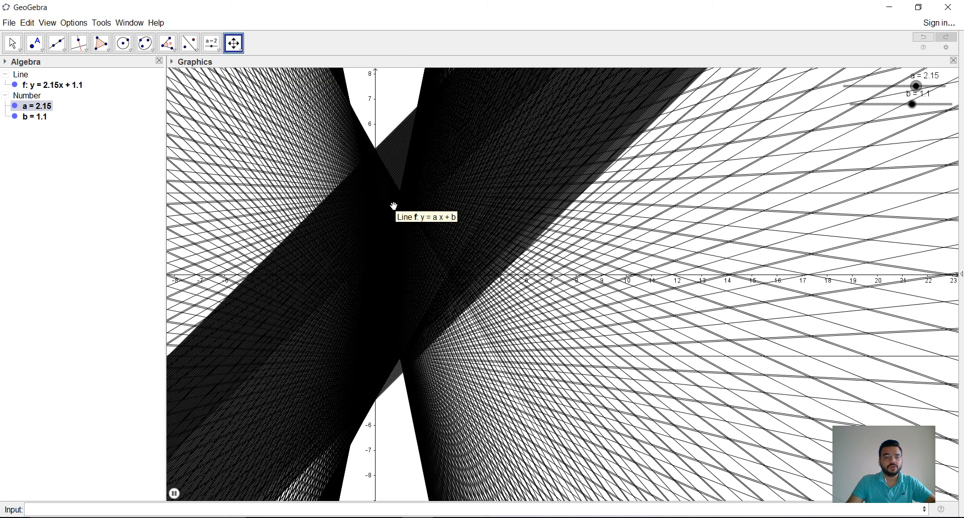
pyautogui.moveTo(394, 206); pyautogui.dragTo(561, 230)
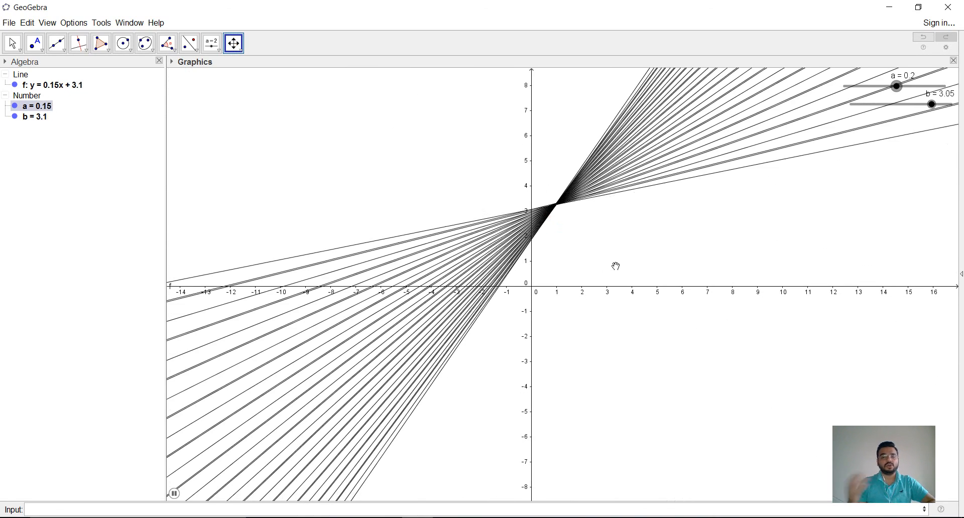